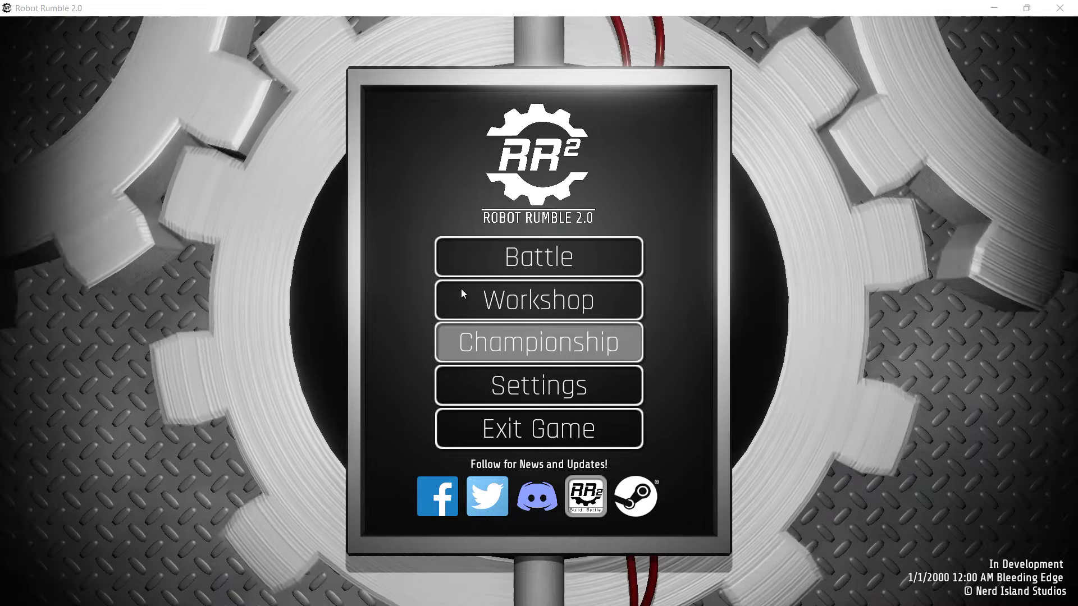
Step: Open the robot workshop and preview the saved robots Atomic and Apocalypse
{"action": "left_click", "coordinate": [462, 291]}
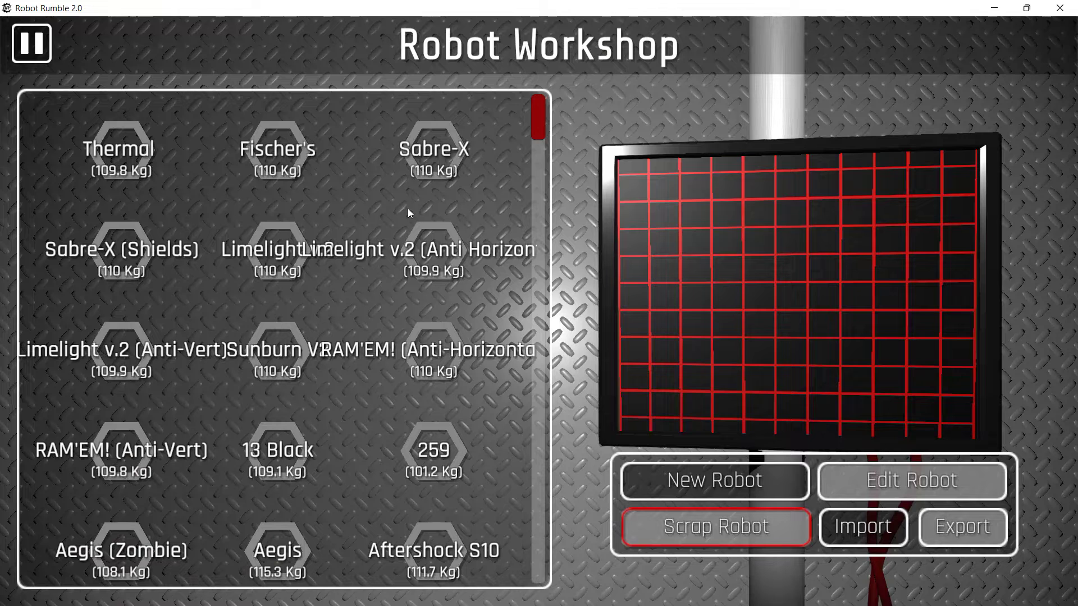
{"action": "left_click_drag", "start_coordinate": [541, 117], "coordinate": [540, 138]}
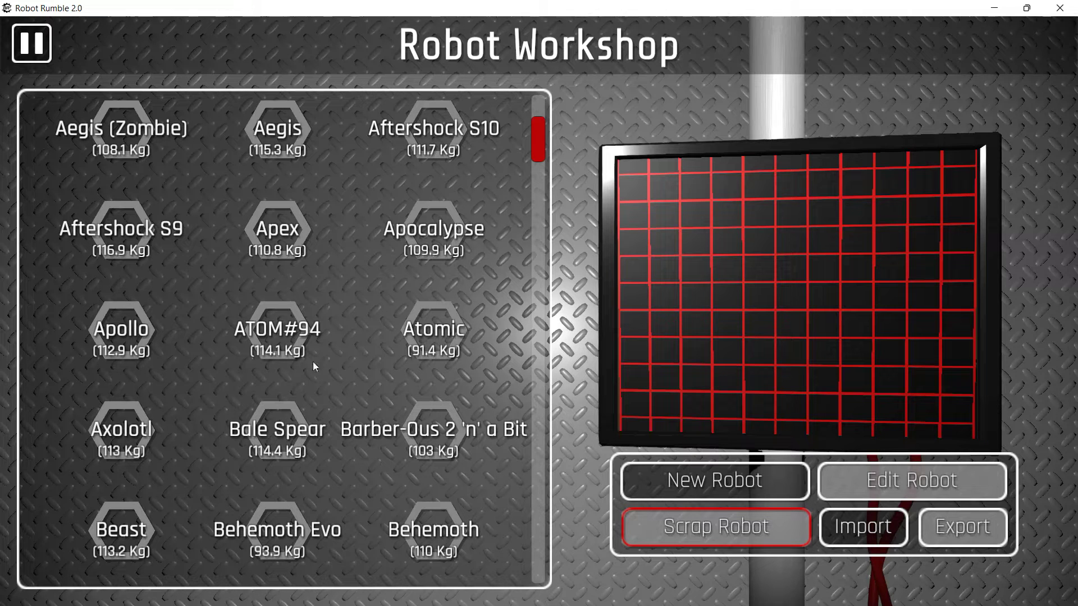
{"action": "left_click", "coordinate": [426, 342]}
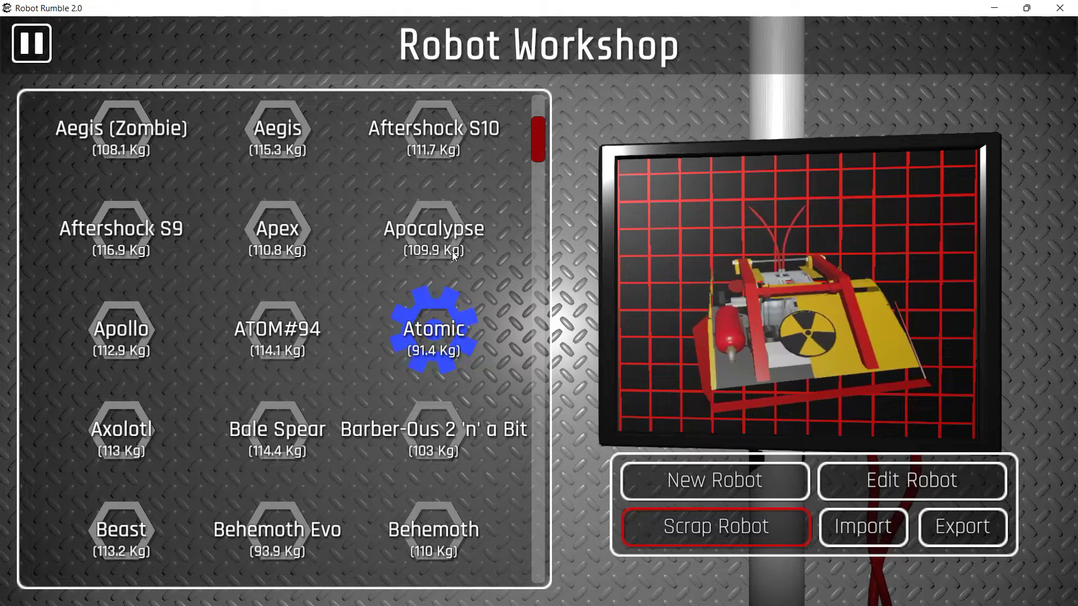
{"action": "left_click", "coordinate": [448, 219]}
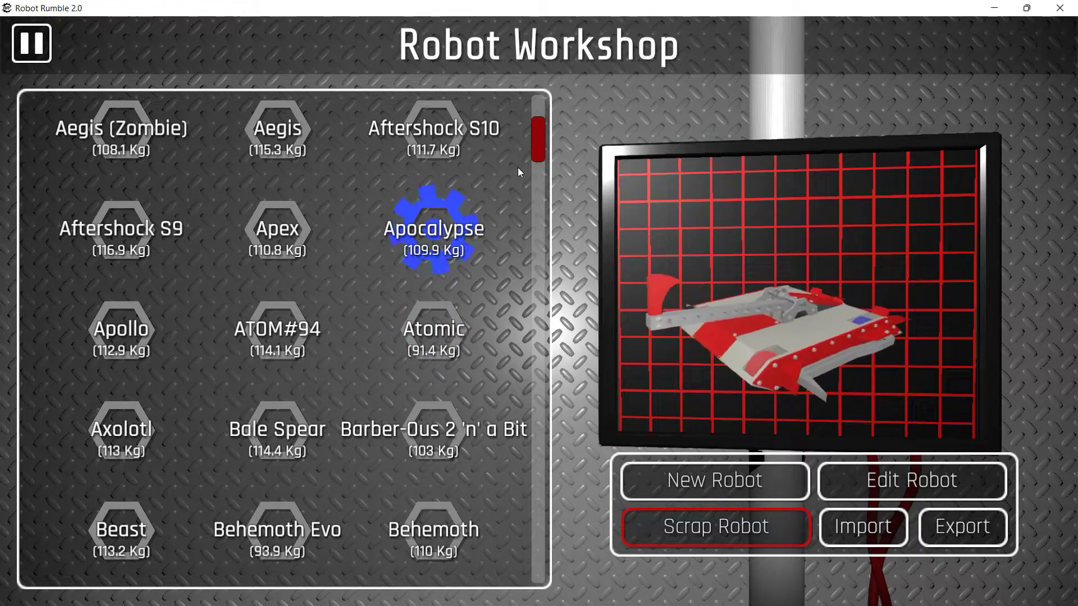
Step: Preview the saved robots Behemoth, Bite Force and End Game (Plow) from further down the robot list
{"action": "left_click_drag", "start_coordinate": [539, 150], "coordinate": [534, 167]}
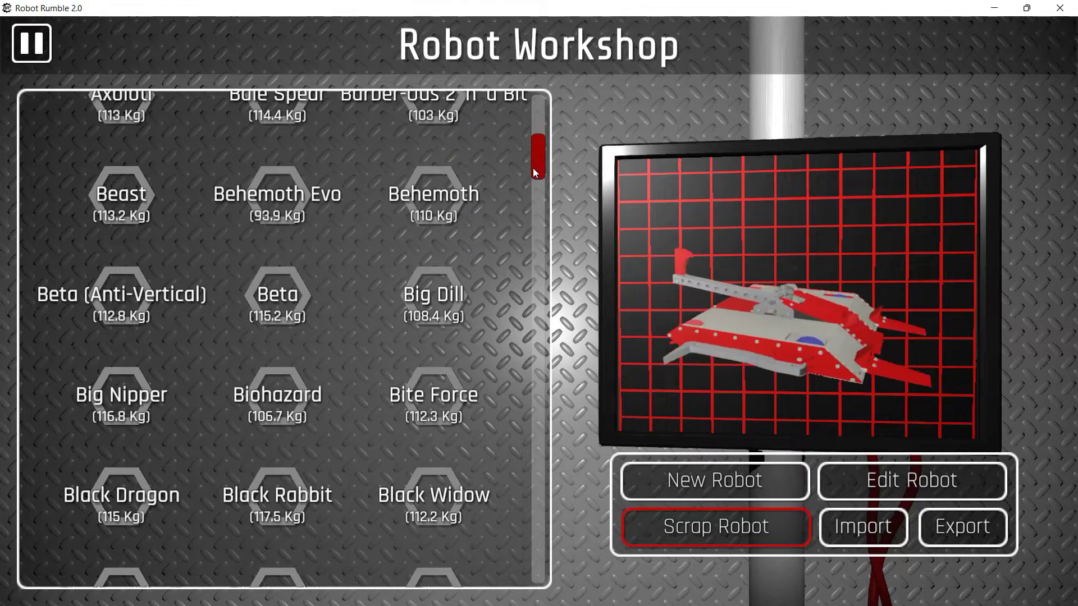
{"action": "scroll", "coordinate": [464, 159], "scroll_direction": "down", "scroll_amount": 1}
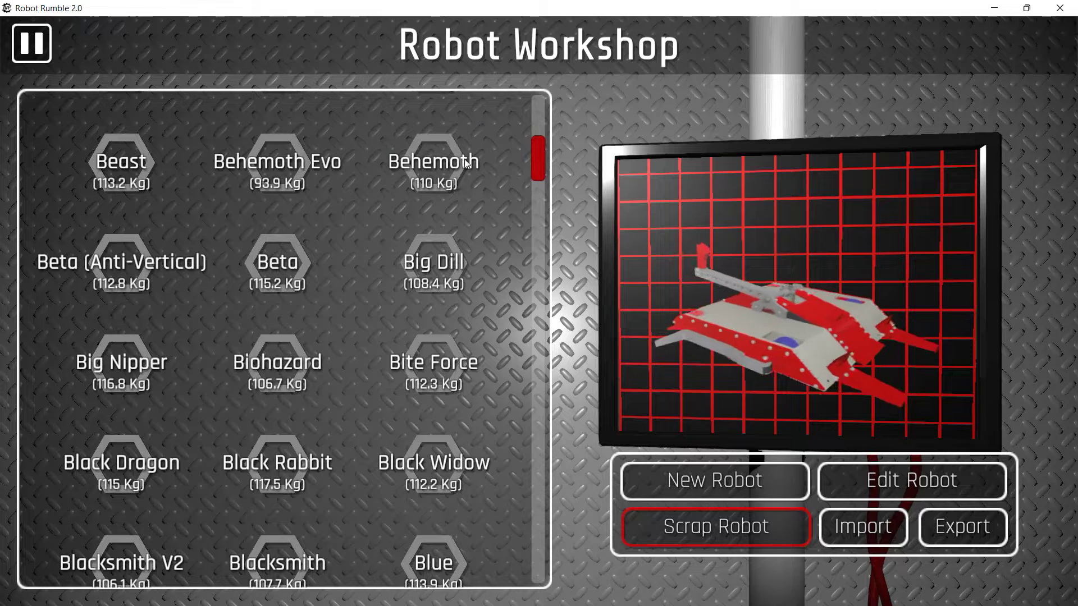
{"action": "left_click", "coordinate": [408, 181]}
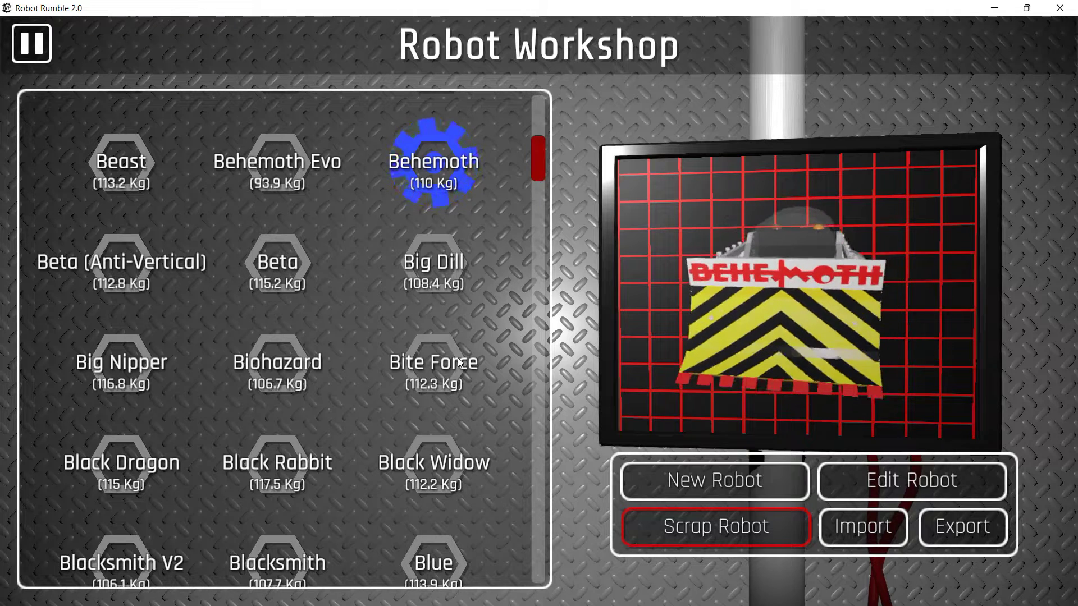
{"action": "key", "text": "Down"}
{"action": "key", "text": "Down"}
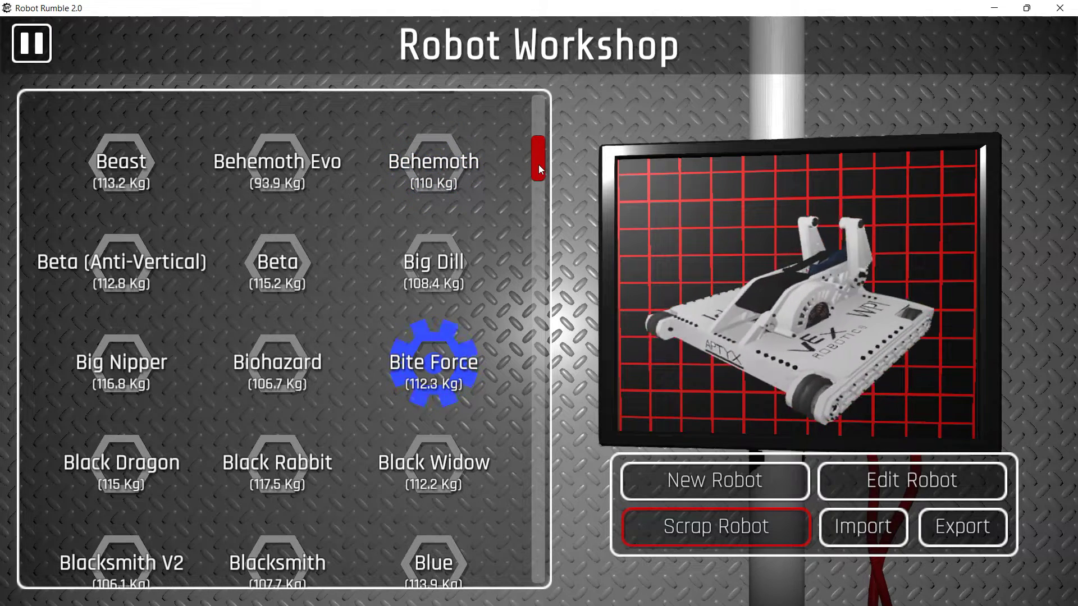
{"action": "left_click_drag", "start_coordinate": [538, 165], "coordinate": [511, 245]}
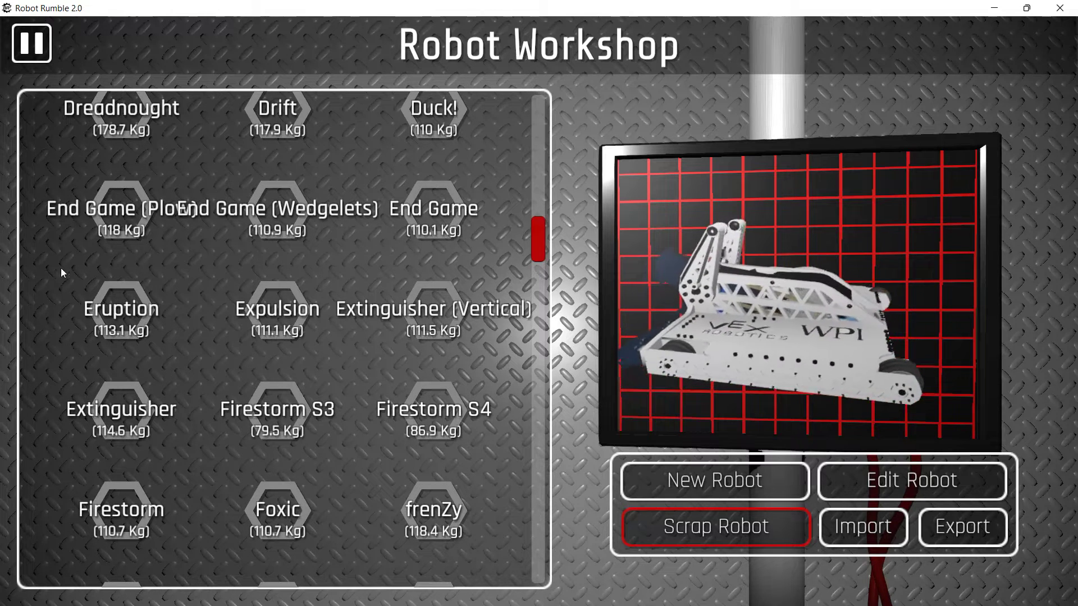
{"action": "left_click", "coordinate": [150, 211]}
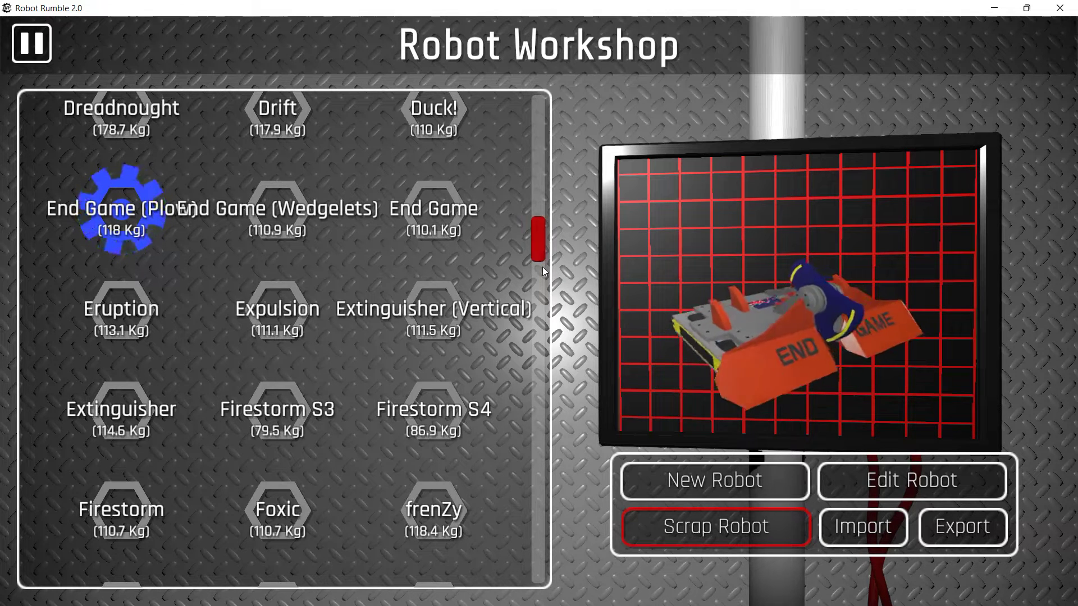
Step: Find the Wallop robot near the end of the list and open it for editing
{"action": "left_click_drag", "start_coordinate": [543, 258], "coordinate": [536, 550]}
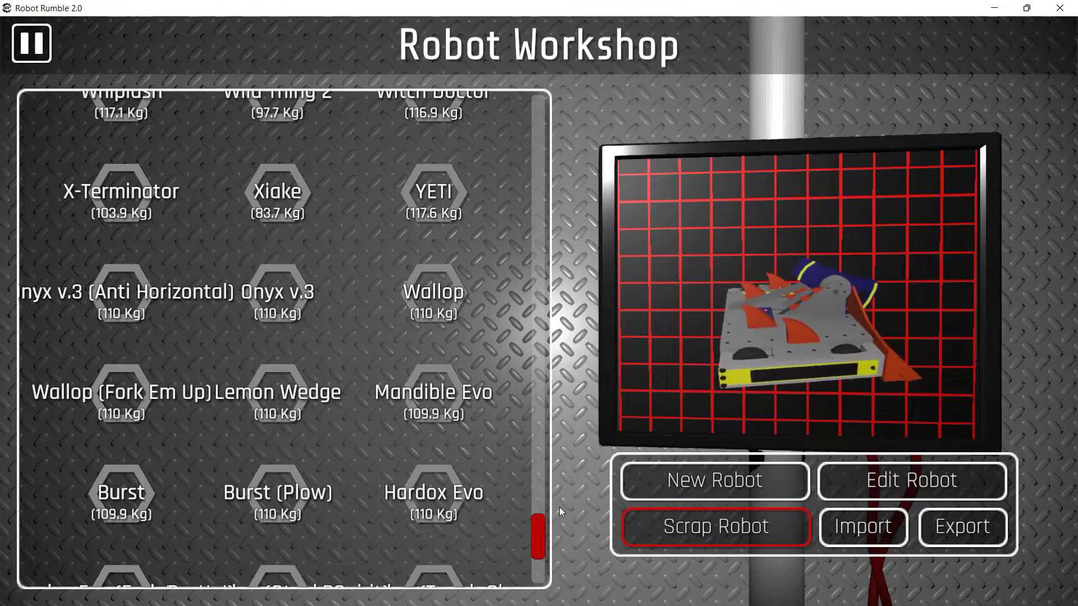
{"action": "left_click_drag", "start_coordinate": [540, 530], "coordinate": [540, 573]}
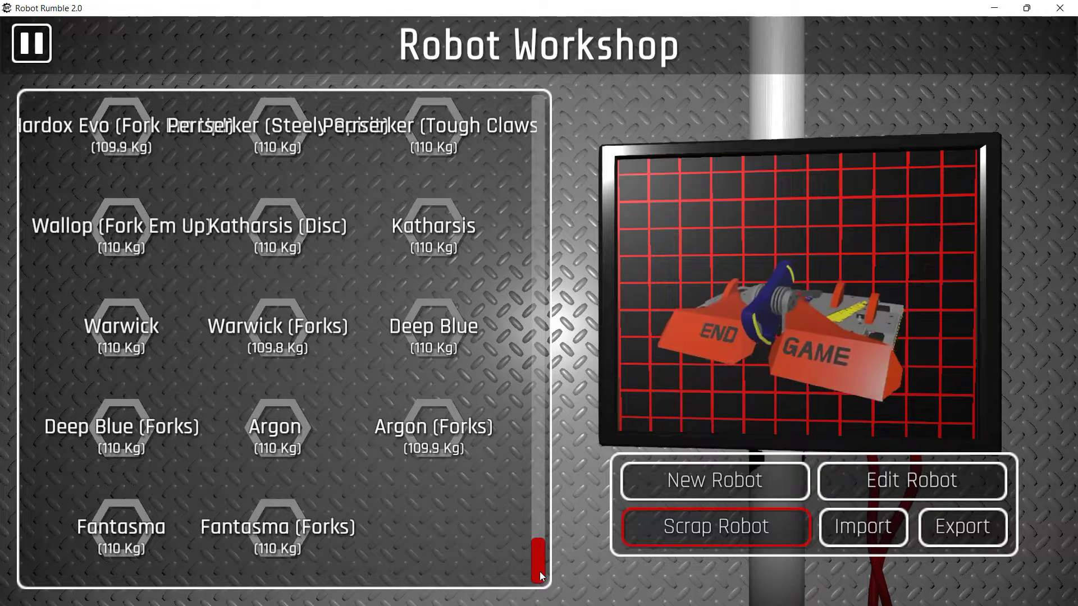
{"action": "scroll", "coordinate": [541, 558], "scroll_direction": "up", "scroll_amount": 3}
{"action": "left_click_drag", "start_coordinate": [540, 558], "coordinate": [539, 550]}
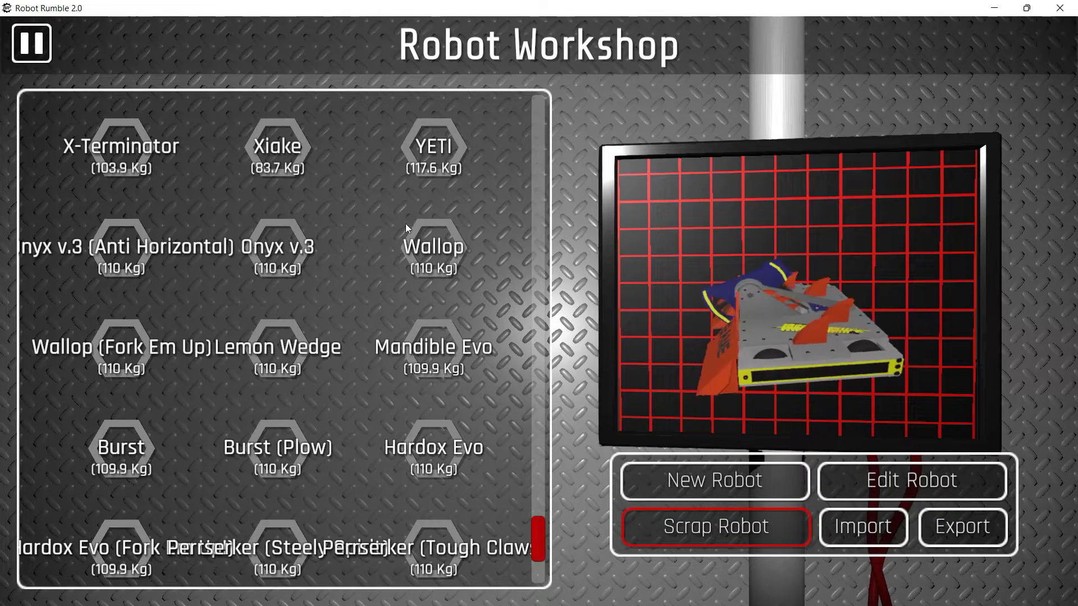
{"action": "left_click", "coordinate": [431, 248]}
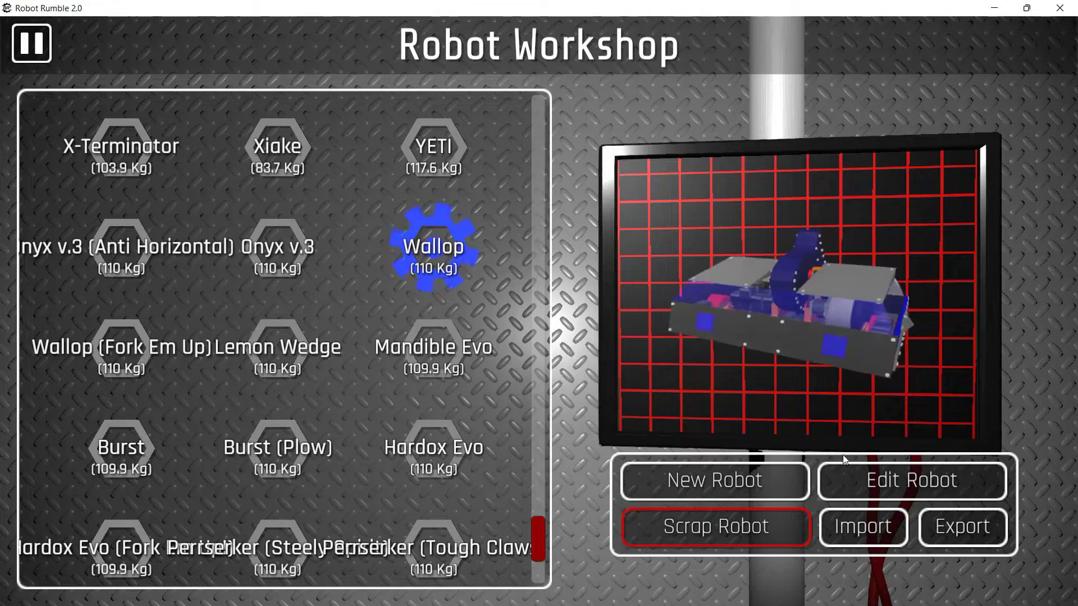
{"action": "left_click", "coordinate": [860, 480]}
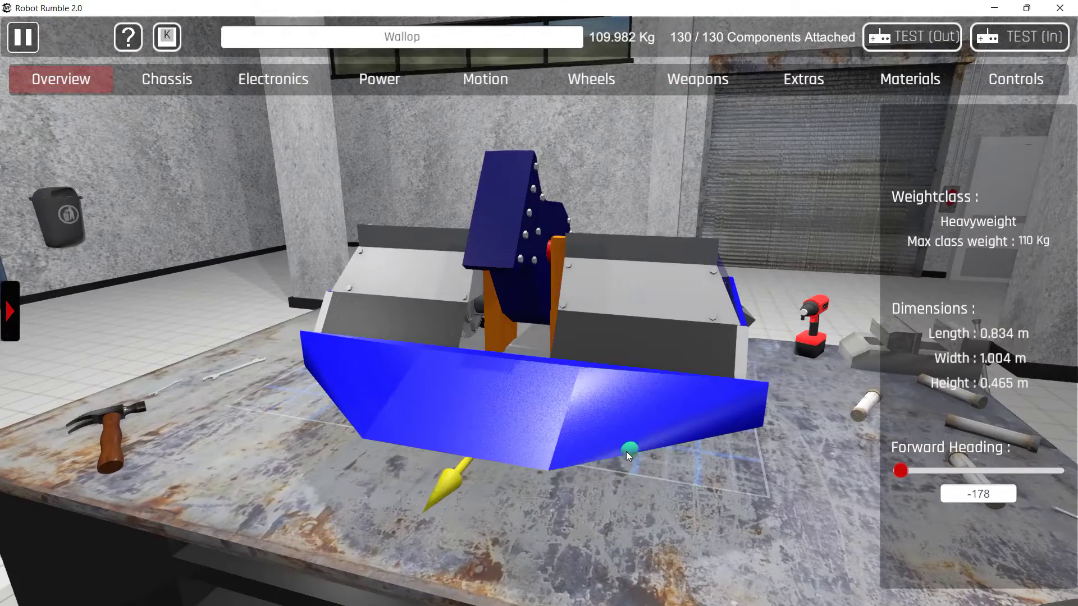
Step: Examine Wallop from the front and side, and check the material and thickness of its blue front feeder
{"action": "left_click_drag", "start_coordinate": [625, 451], "coordinate": [525, 331]}
{"action": "left_click_drag", "start_coordinate": [365, 267], "coordinate": [424, 207]}
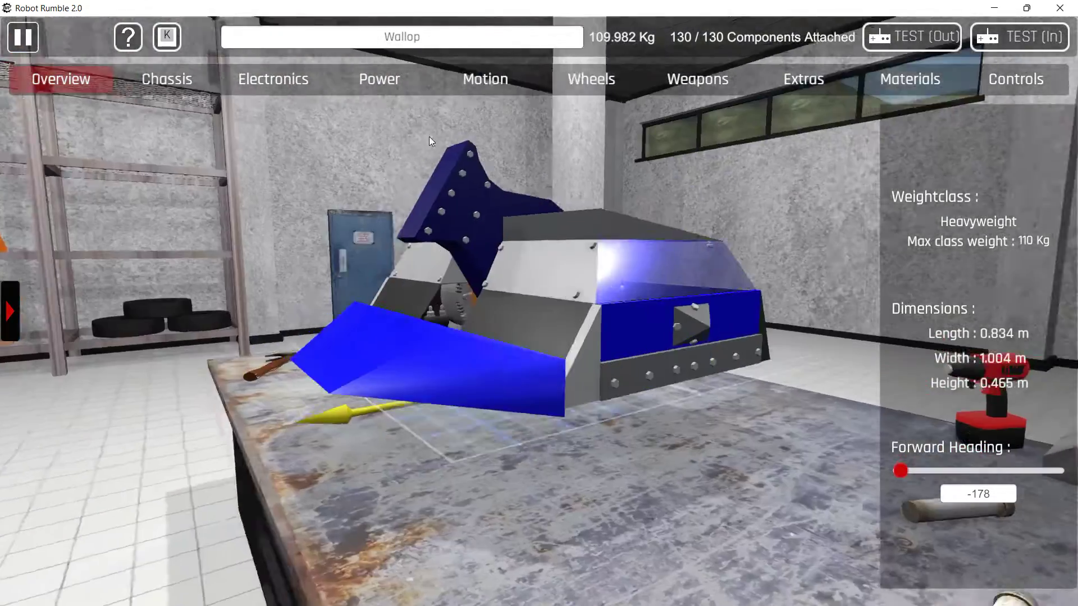
{"action": "left_click_drag", "start_coordinate": [429, 137], "coordinate": [523, 430]}
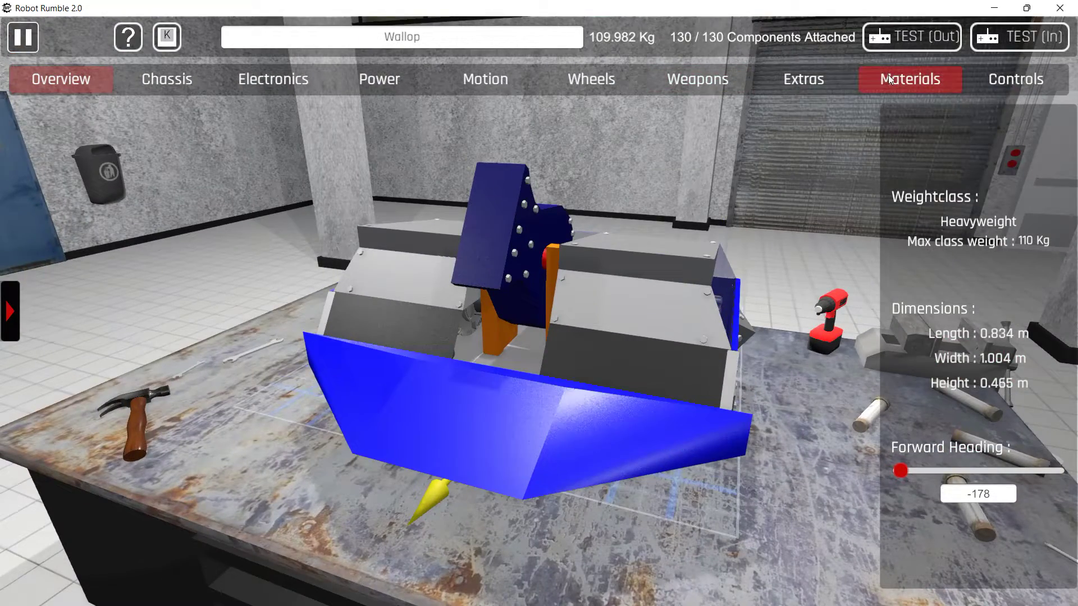
{"action": "left_click", "coordinate": [888, 75]}
{"action": "left_click_drag", "start_coordinate": [627, 357], "coordinate": [531, 401]}
{"action": "left_click", "coordinate": [513, 421]}
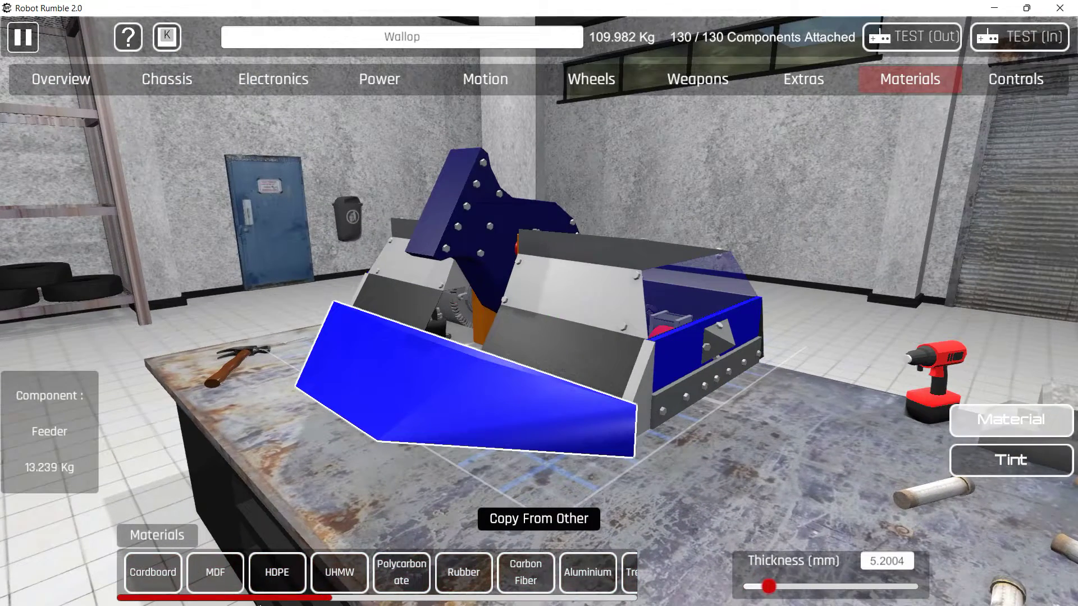
{"action": "left_click_drag", "start_coordinate": [260, 599], "coordinate": [450, 599]}
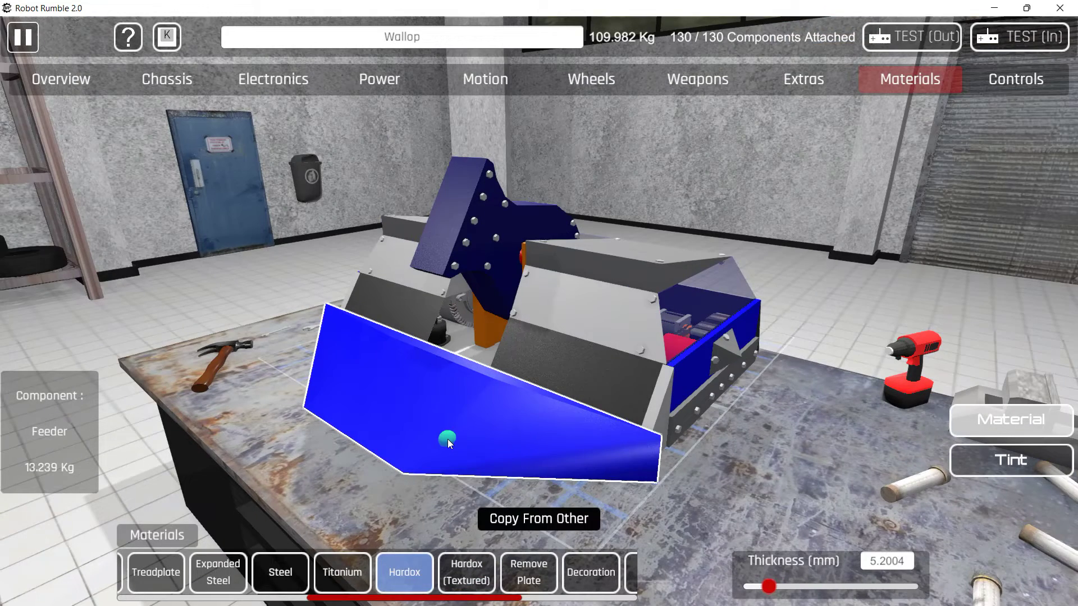
{"action": "left_click_drag", "start_coordinate": [447, 439], "coordinate": [483, 374]}
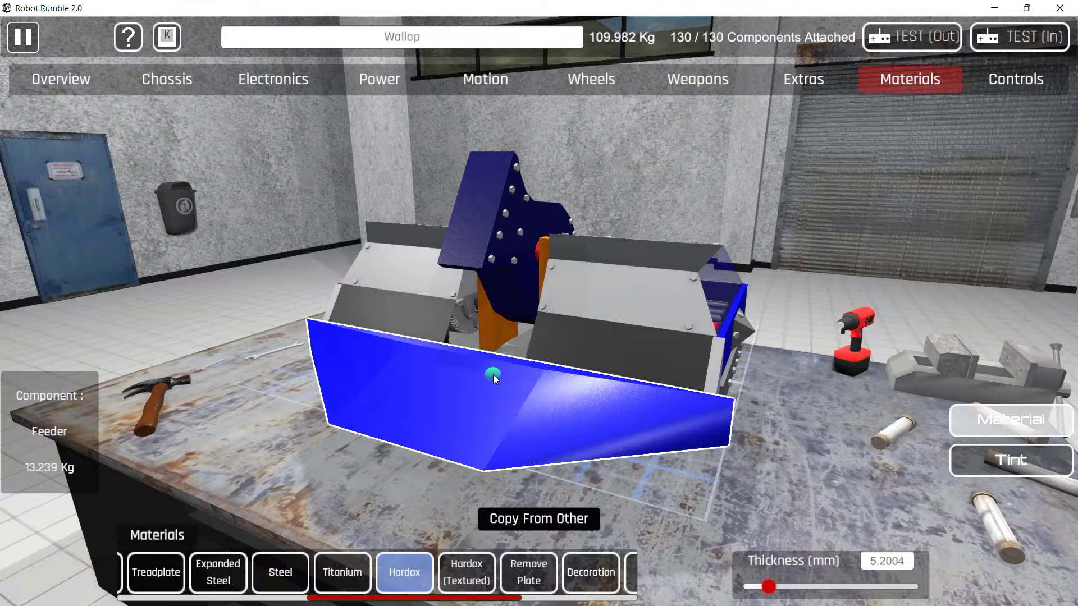
Step: Check the material and thickness of the weapon disc and of the wedge pieces on the robot's front corner
{"action": "left_click", "coordinate": [493, 218]}
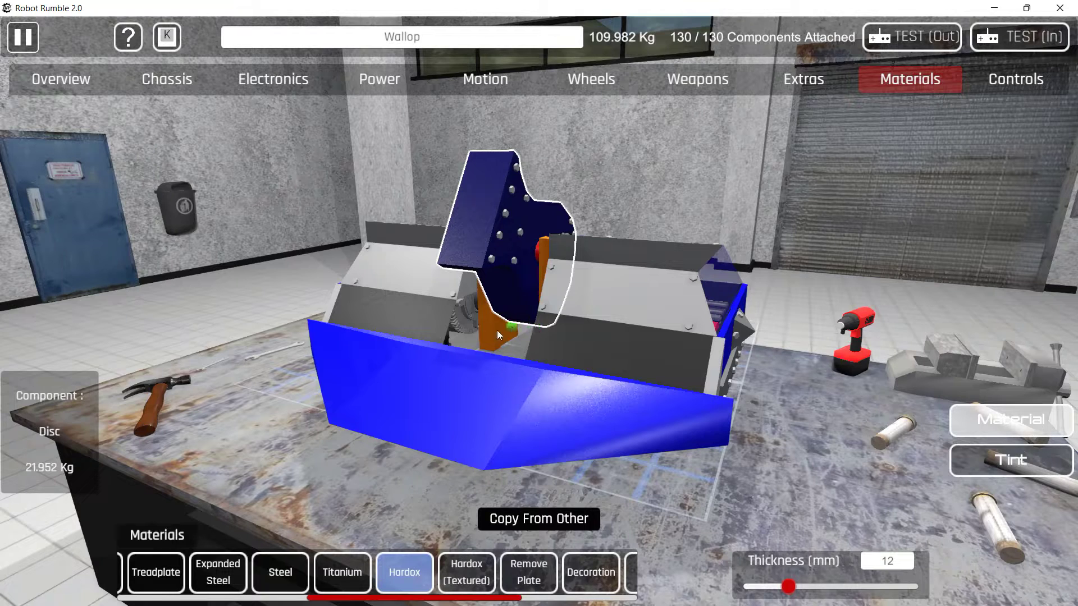
{"action": "left_click_drag", "start_coordinate": [507, 322], "coordinate": [803, 385]}
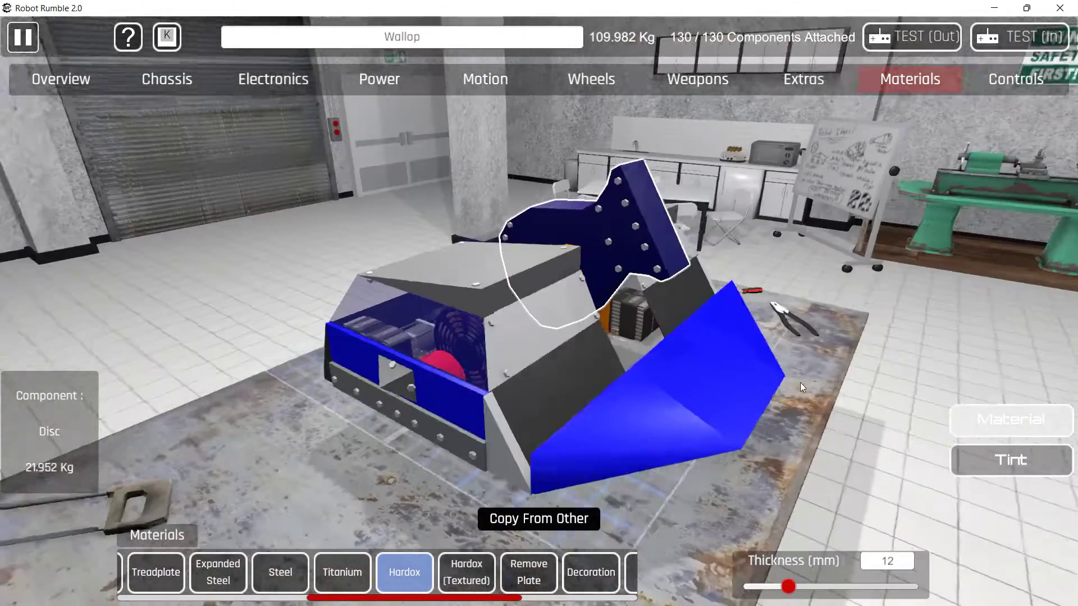
{"action": "left_click", "coordinate": [515, 411]}
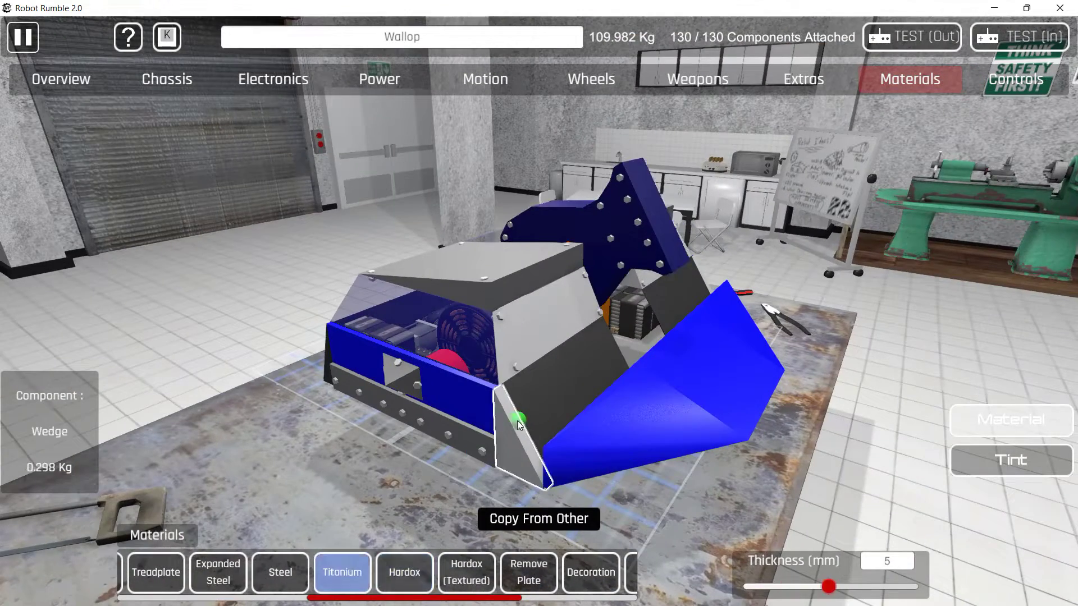
{"action": "left_click", "coordinate": [538, 384]}
{"action": "left_click", "coordinate": [541, 346]}
Step: Check the material and thickness of the top cover wedge beside the weapon
{"action": "left_click_drag", "start_coordinate": [537, 383], "coordinate": [669, 250]}
{"action": "left_click", "coordinate": [584, 296]}
{"action": "left_click_drag", "start_coordinate": [535, 350], "coordinate": [513, 459]}
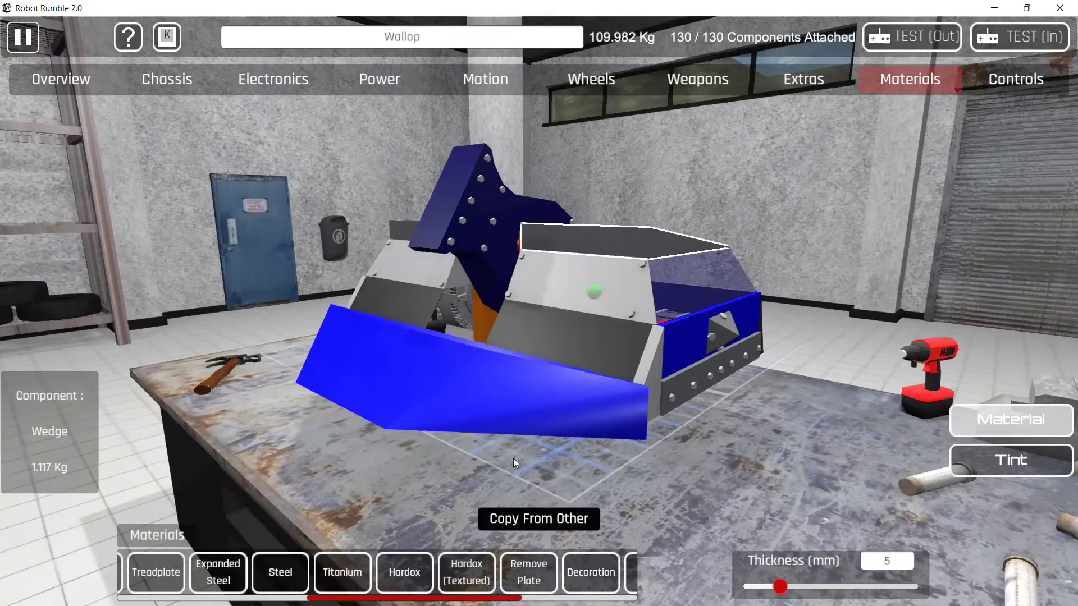
{"action": "left_click_drag", "start_coordinate": [321, 597], "coordinate": [192, 594]}
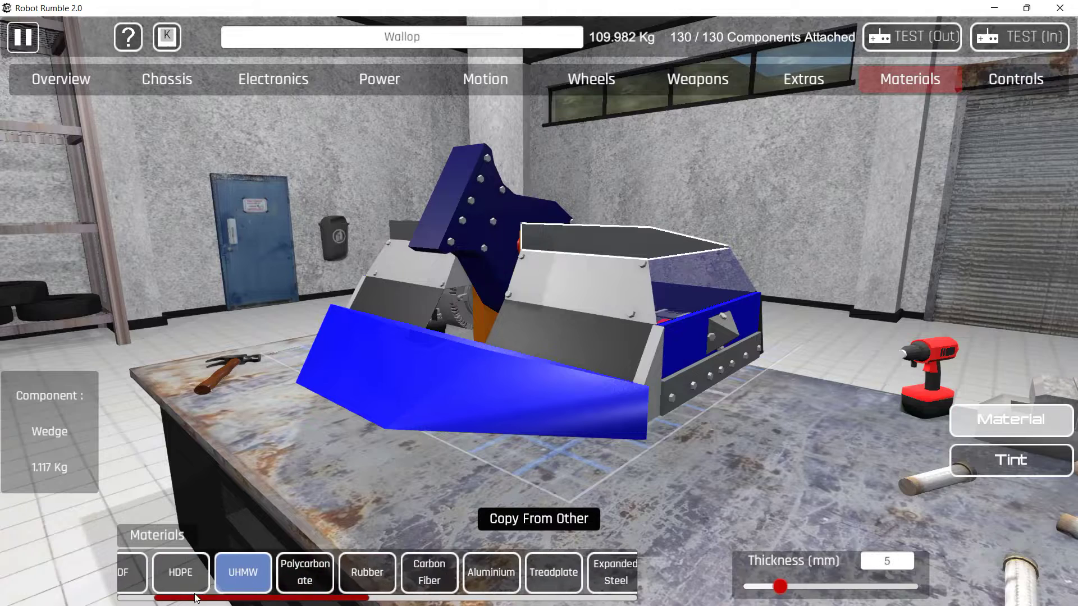
{"action": "left_click_drag", "start_coordinate": [533, 281], "coordinate": [577, 342]}
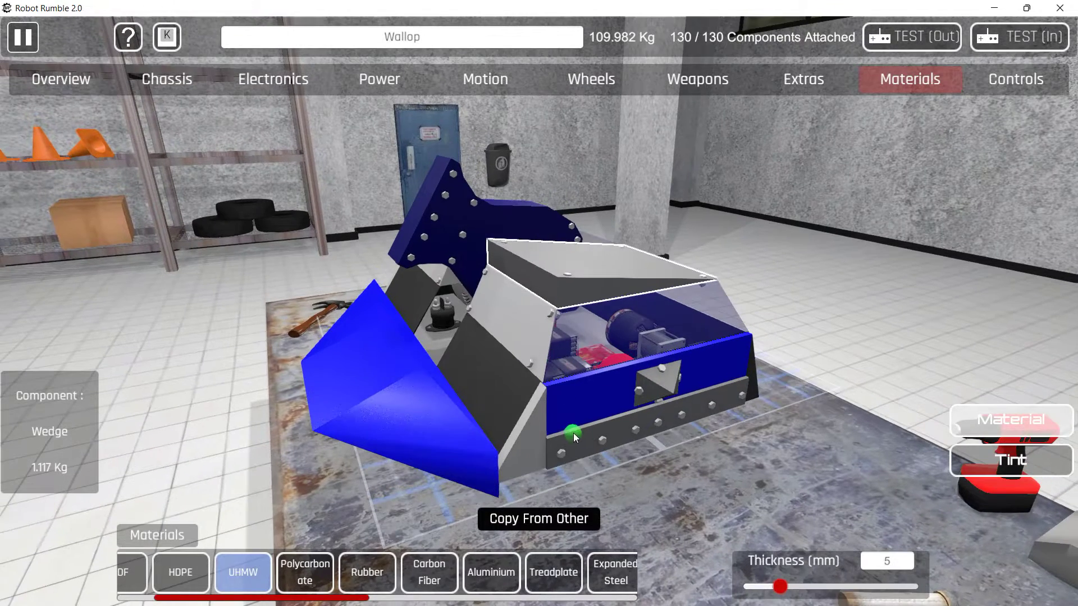
Step: Inspect the materials of the lower side strip, the small side pyramid and the blue side panel
{"action": "left_click", "coordinate": [571, 435]}
{"action": "left_click_drag", "start_coordinate": [540, 501], "coordinate": [407, 492]}
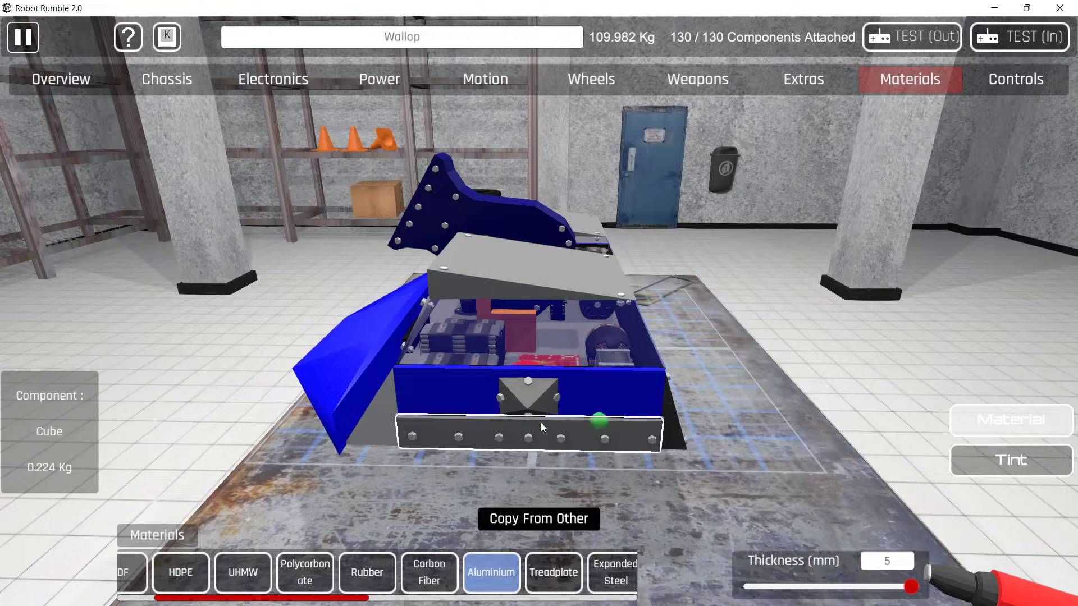
{"action": "left_click", "coordinate": [522, 393]}
{"action": "left_click_drag", "start_coordinate": [473, 432], "coordinate": [594, 426]}
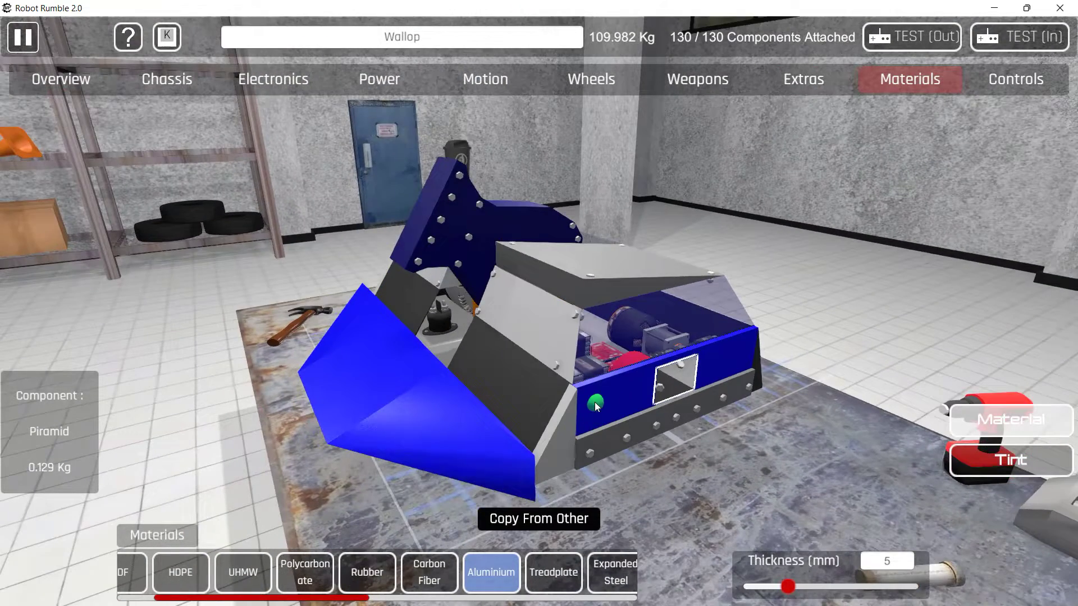
{"action": "left_click", "coordinate": [595, 401]}
{"action": "left_click_drag", "start_coordinate": [358, 599], "coordinate": [467, 577]}
{"action": "left_click_drag", "start_coordinate": [611, 395], "coordinate": [488, 343]}
Step: Check the material and thickness of the large dark wedge panel on the robot's rear
{"action": "left_click", "coordinate": [574, 351]}
{"action": "left_click_drag", "start_coordinate": [574, 351], "coordinate": [472, 365]}
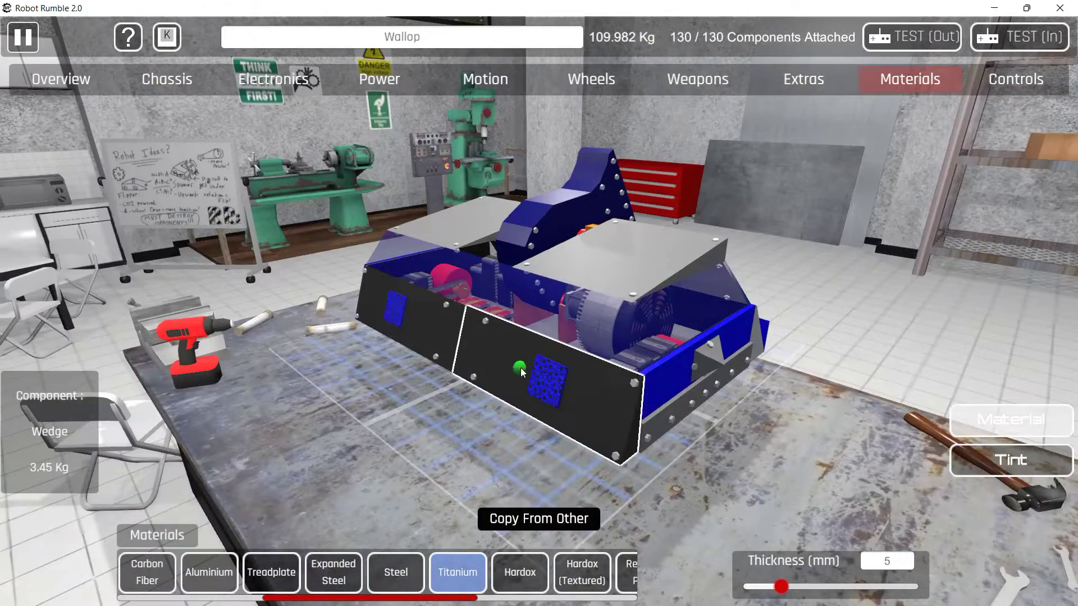
{"action": "left_click_drag", "start_coordinate": [613, 402], "coordinate": [437, 332]}
Step: Inspect the materials and thicknesses of the thin underside plate and the chassis floor
{"action": "left_click", "coordinate": [621, 408]}
{"action": "left_click", "coordinate": [526, 331]}
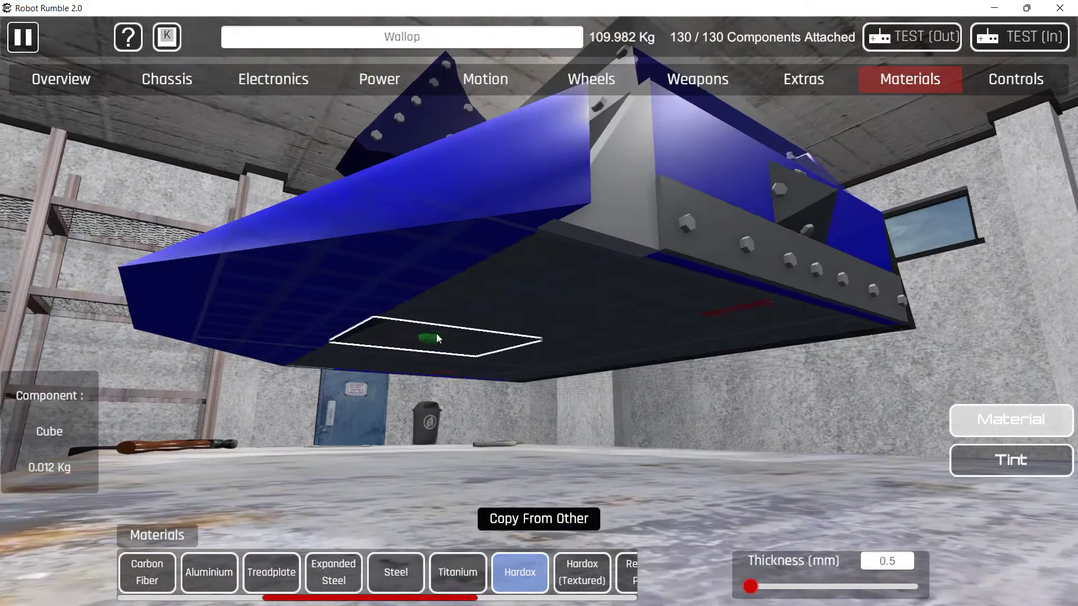
{"action": "left_click", "coordinate": [564, 298]}
{"action": "left_click_drag", "start_coordinate": [564, 300], "coordinate": [572, 509]}
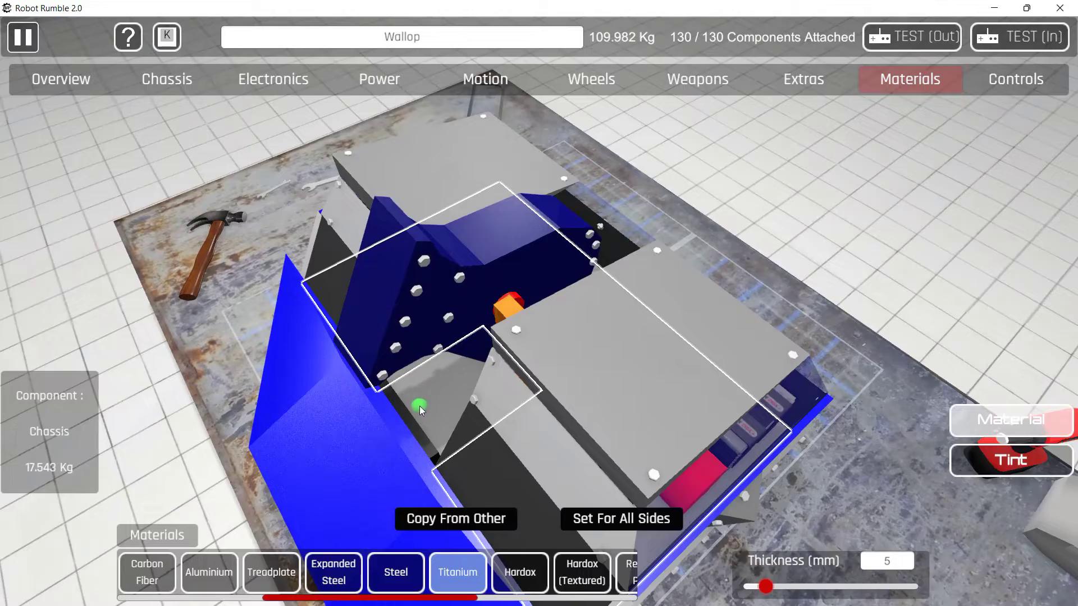
{"action": "left_click_drag", "start_coordinate": [419, 406], "coordinate": [456, 371]}
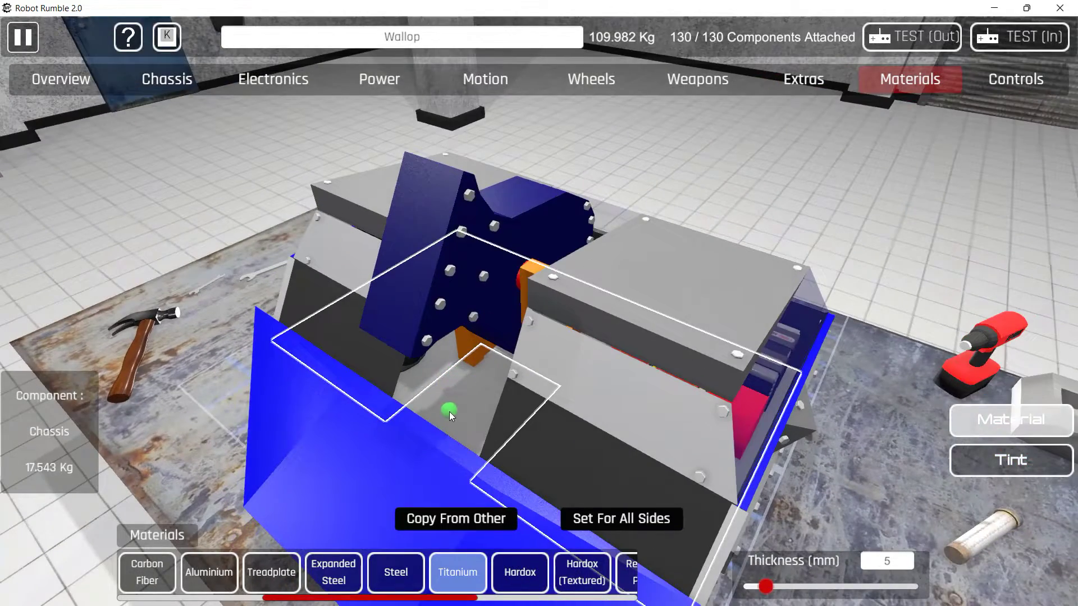
{"action": "left_click_drag", "start_coordinate": [449, 412], "coordinate": [571, 409]}
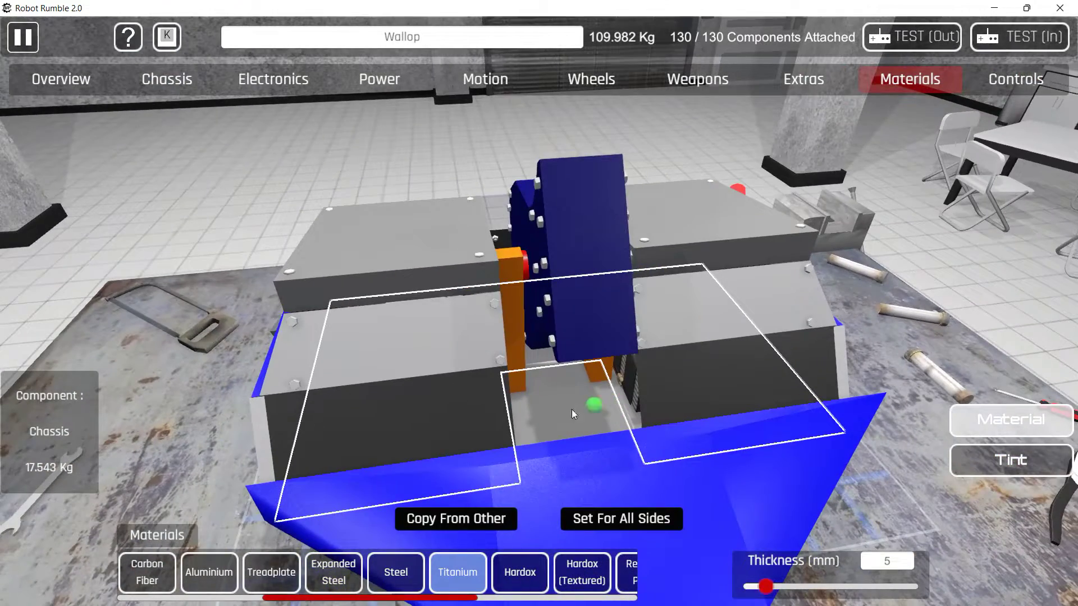
Step: View the robot from above and the front, and open its control wiring graph
{"action": "left_click_drag", "start_coordinate": [455, 448], "coordinate": [487, 287]}
{"action": "left_click_drag", "start_coordinate": [315, 323], "coordinate": [474, 325]}
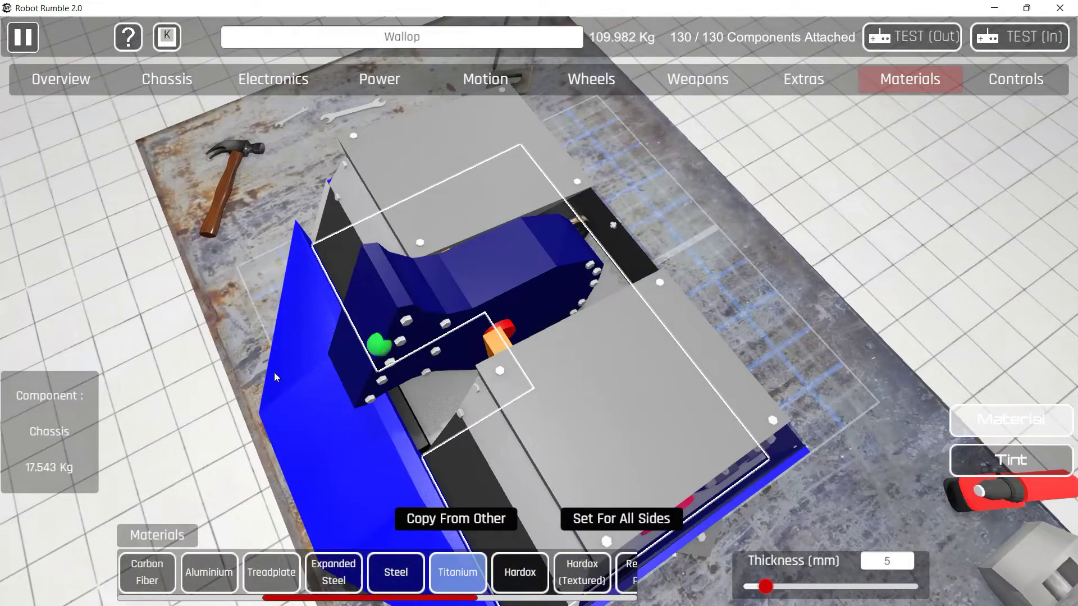
{"action": "left_click_drag", "start_coordinate": [416, 280], "coordinate": [607, 432]}
{"action": "left_click", "coordinate": [1016, 80]}
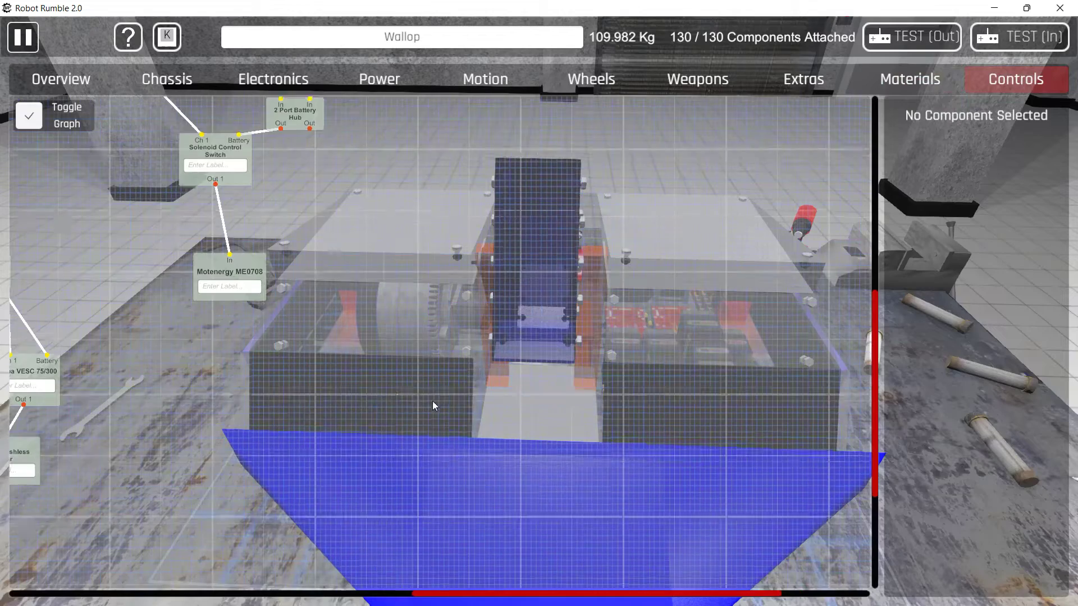
Step: Check the settings of the Motenergy ME0708 weapon motor and its Solenoid Control Switch in the wiring graph
{"action": "left_click", "coordinate": [251, 281]}
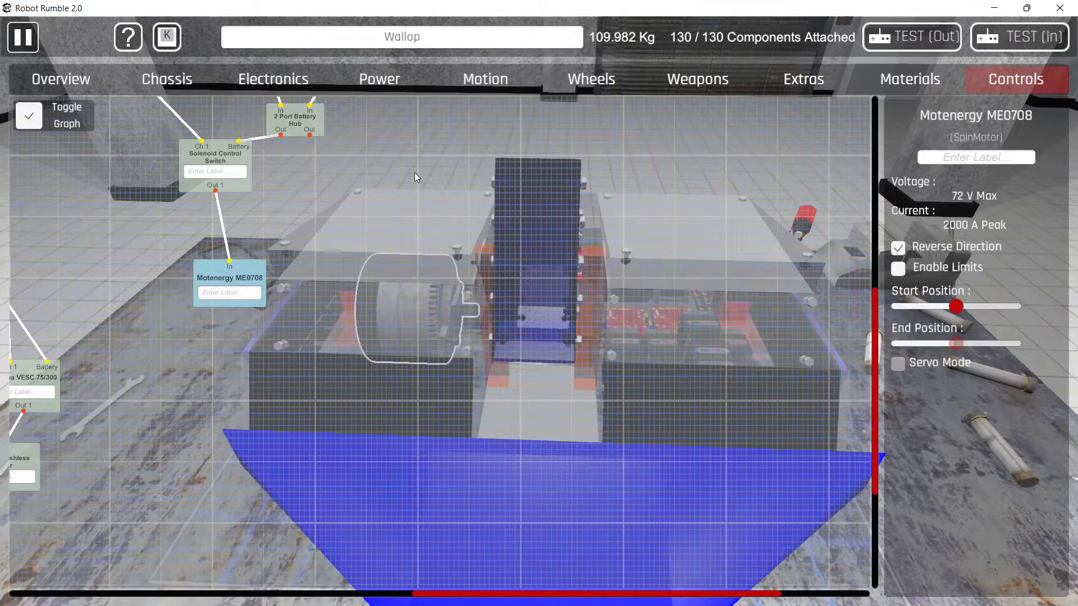
{"action": "left_click_drag", "start_coordinate": [76, 98], "coordinate": [345, 278]}
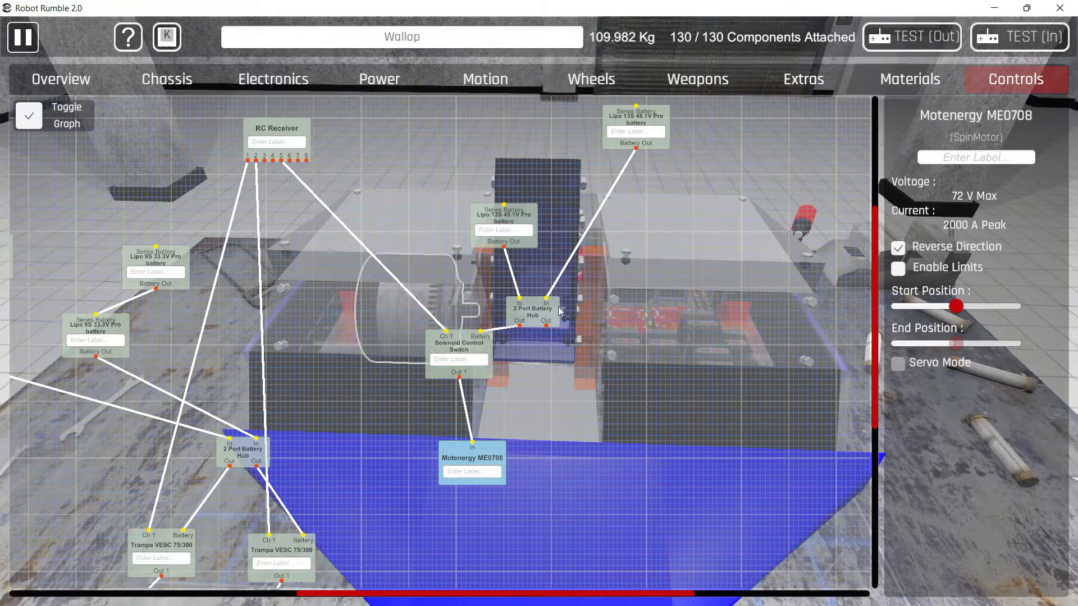
{"action": "left_click", "coordinate": [477, 347]}
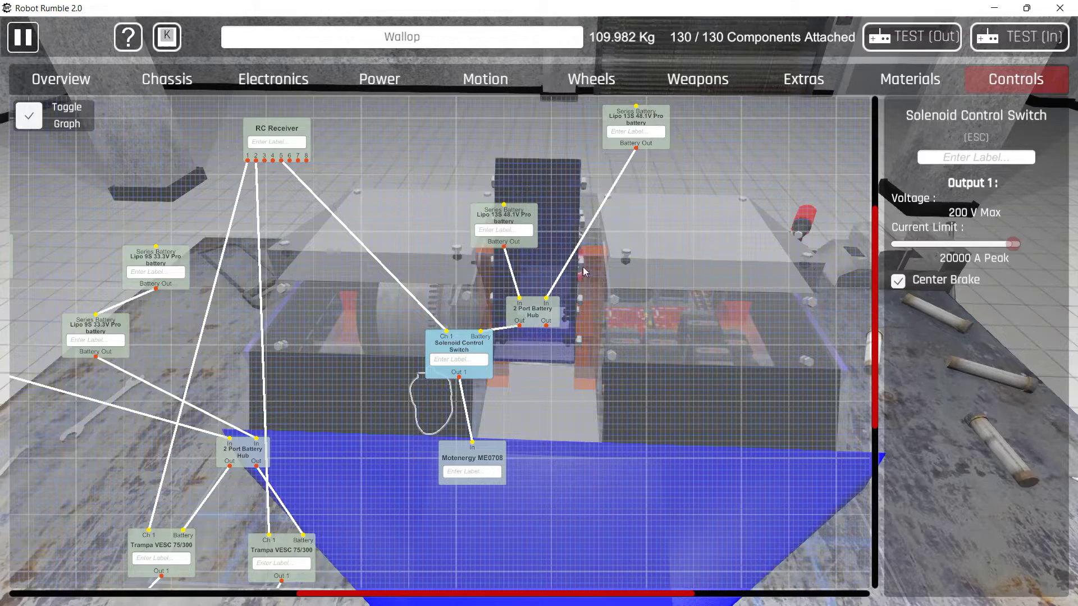
Step: Inspect the settings of the drive circuit's Trampa VESC 75/300 controller, TP100 Brushless Motor and Lipo 9S 33.3V Pro battery
{"action": "left_click_drag", "start_coordinate": [256, 310], "coordinate": [322, 258]}
{"action": "left_click", "coordinate": [229, 492]}
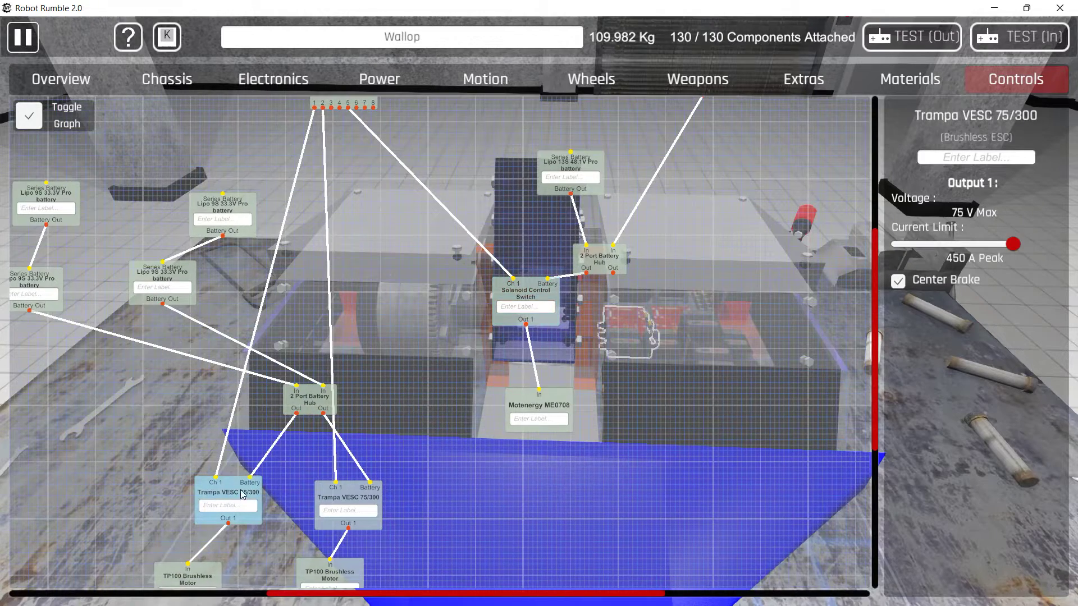
{"action": "left_click_drag", "start_coordinate": [281, 444], "coordinate": [330, 446]}
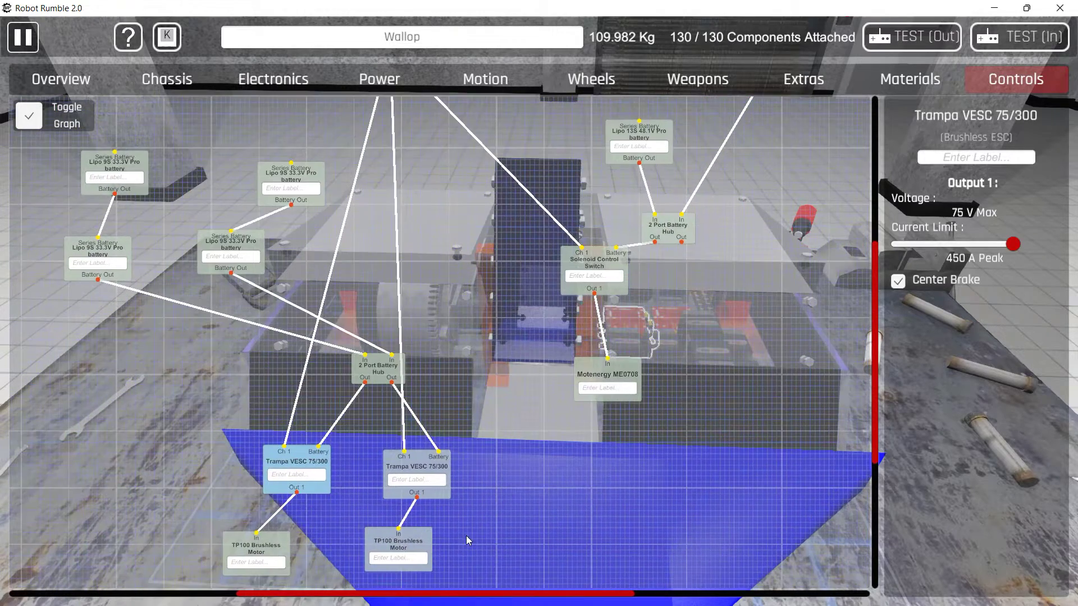
{"action": "left_click", "coordinate": [264, 551]}
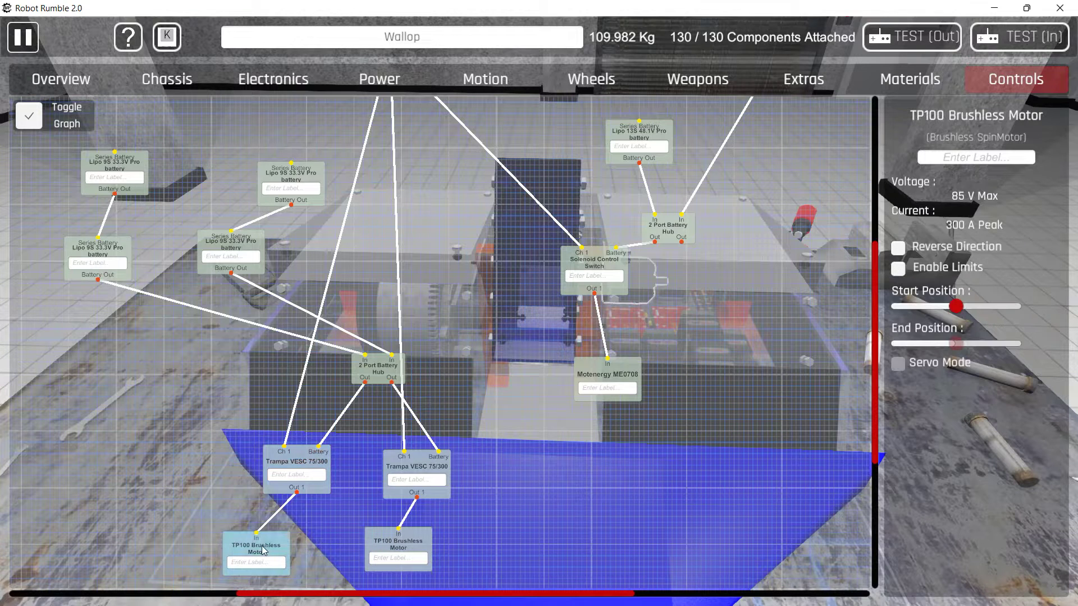
{"action": "left_click", "coordinate": [316, 460]}
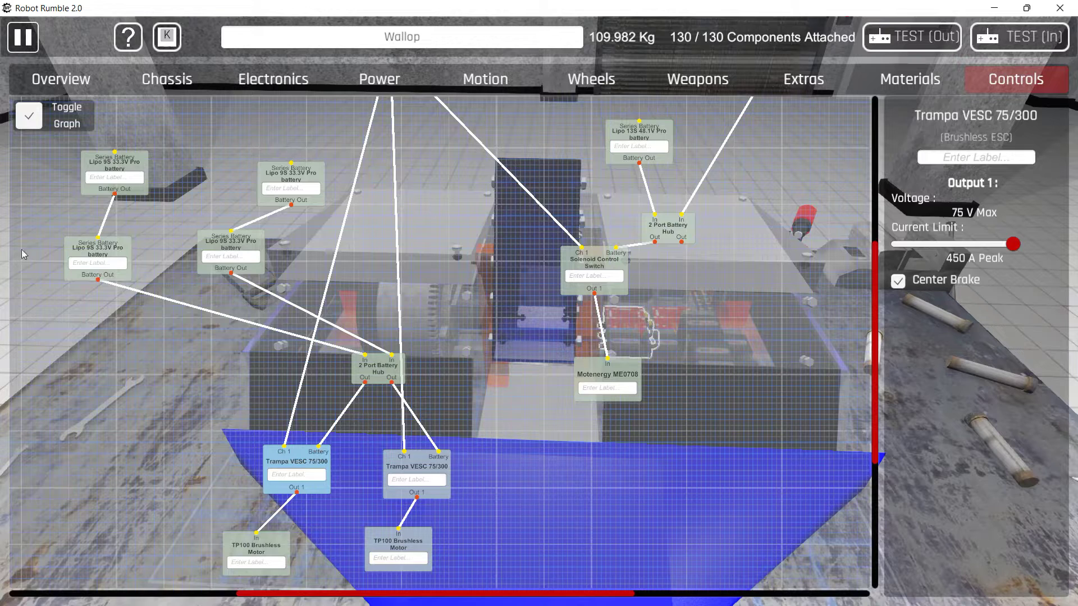
{"action": "left_click", "coordinate": [87, 162]}
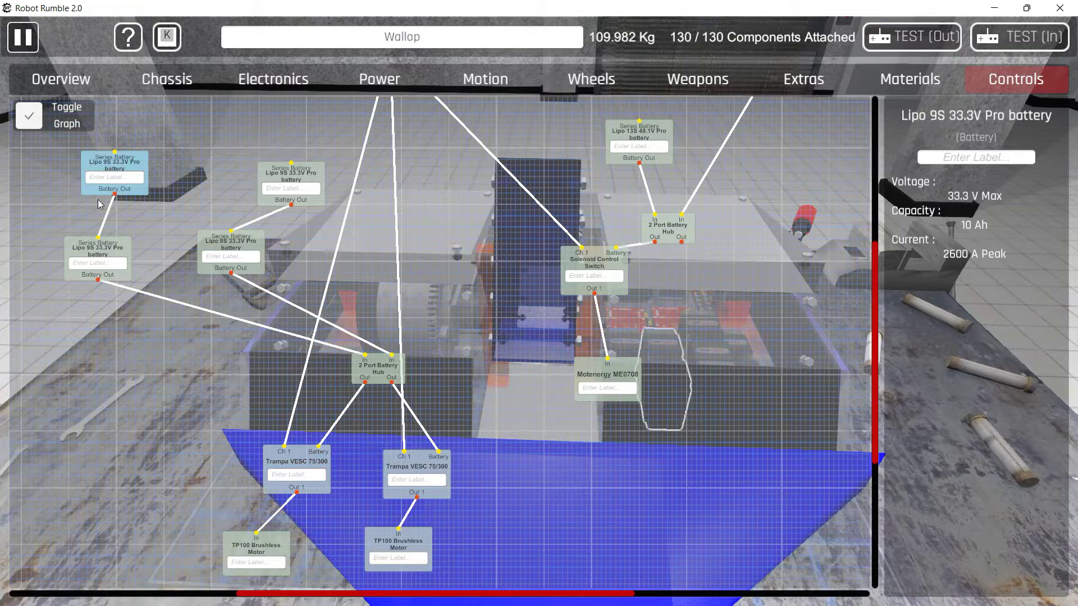
{"action": "left_click", "coordinate": [306, 457]}
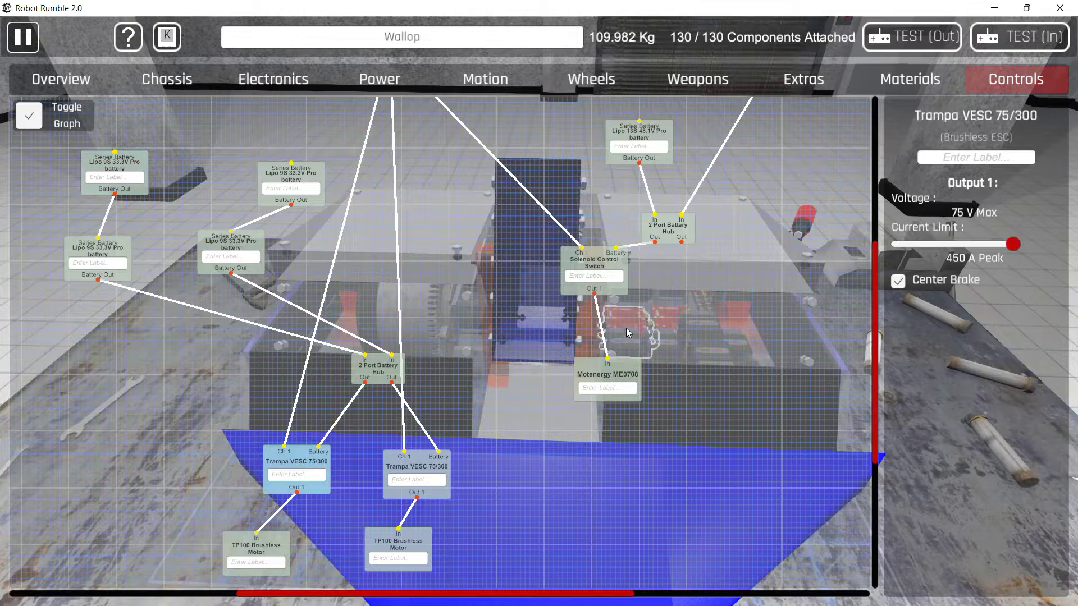
Step: Shift the 2 Port Battery Hub node above the Trampa VESC controllers slightly left in the wiring graph
{"action": "left_click_drag", "start_coordinate": [560, 312], "coordinate": [521, 447]}
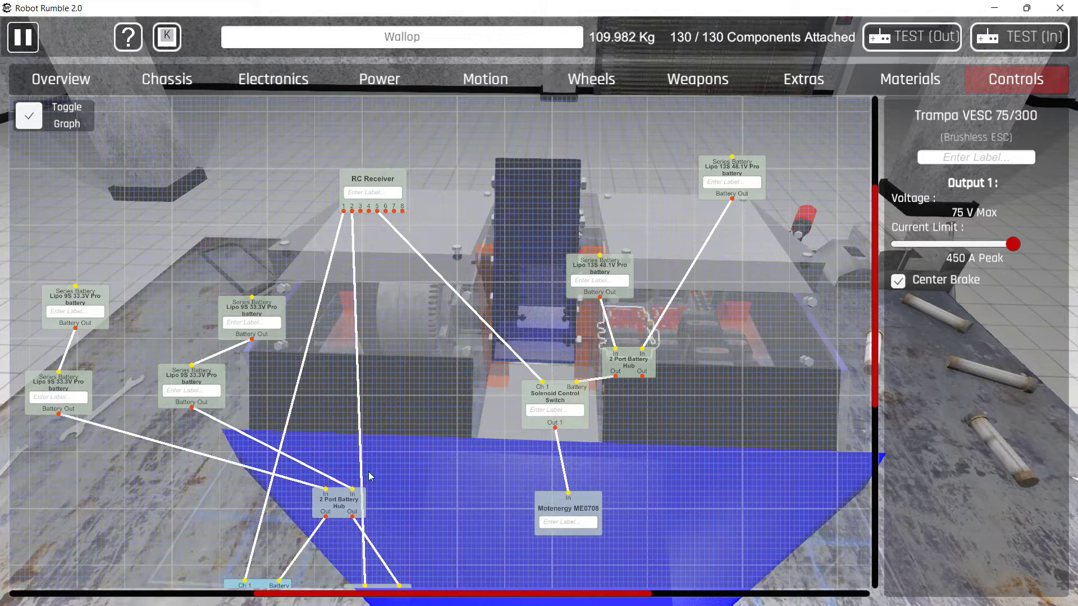
{"action": "left_click_drag", "start_coordinate": [333, 500], "coordinate": [294, 506]}
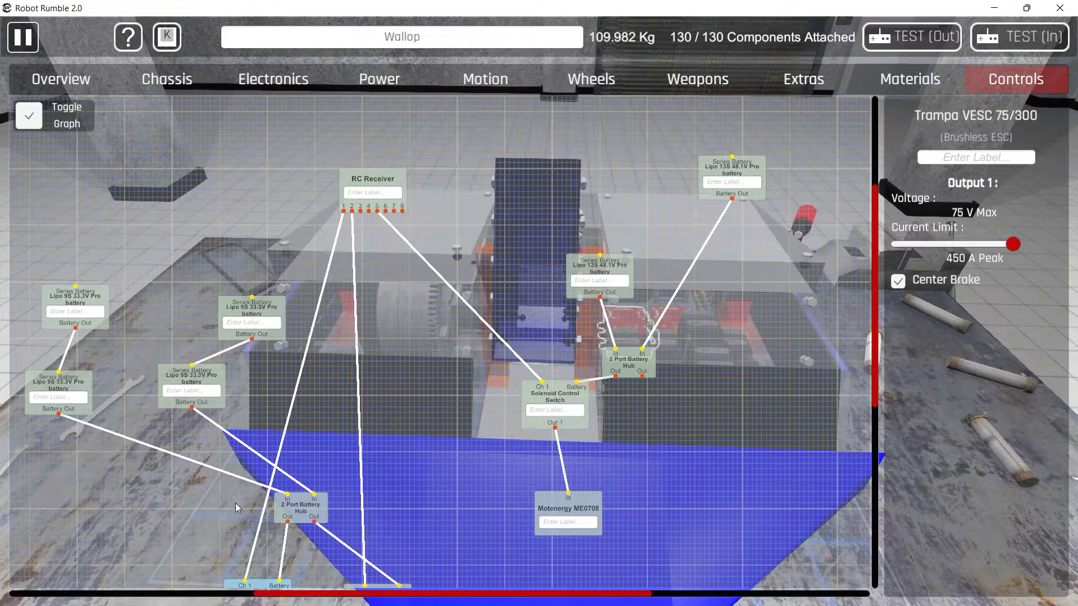
{"action": "scroll", "coordinate": [222, 468], "scroll_direction": "down", "scroll_amount": 1}
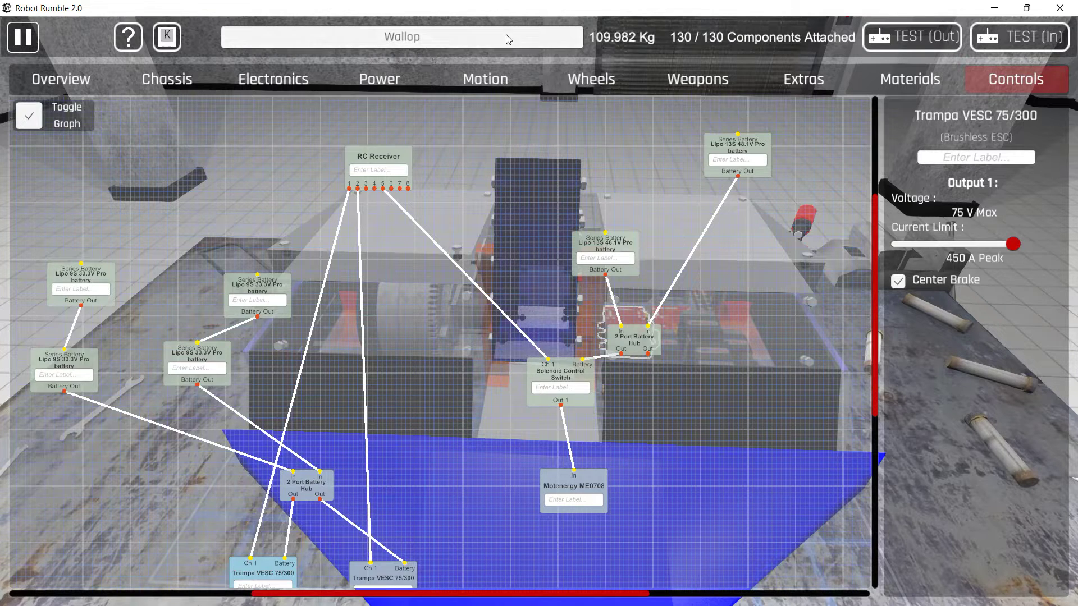
Step: Start an indoor test of Wallop and drive and turn the robot around the test cage
{"action": "left_click", "coordinate": [1003, 35]}
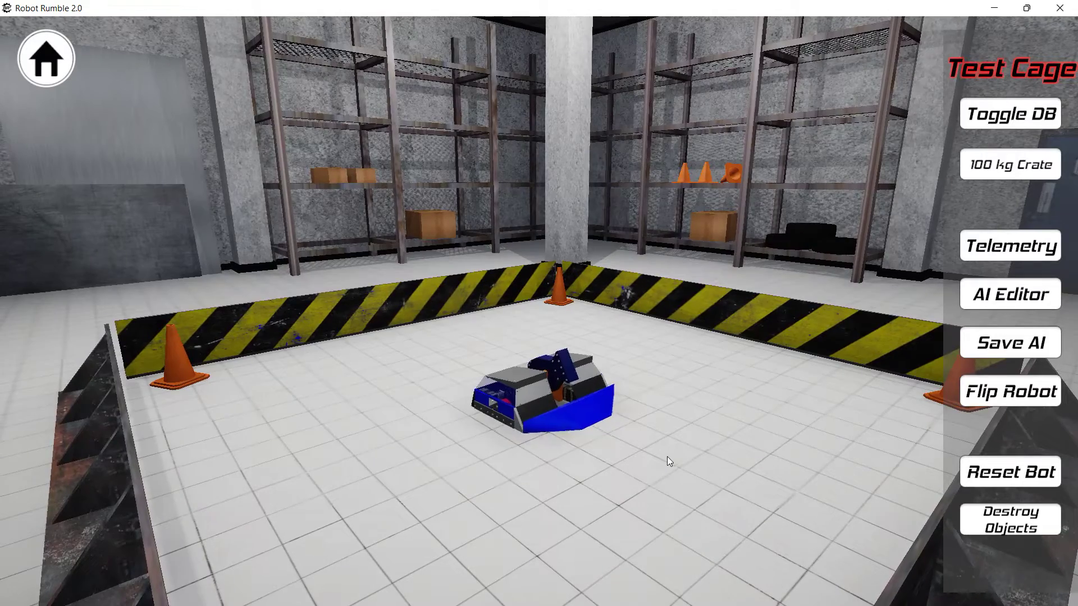
{"action": "key", "text": "w"}
{"action": "key", "text": "s"}
{"action": "key", "text": "d"}
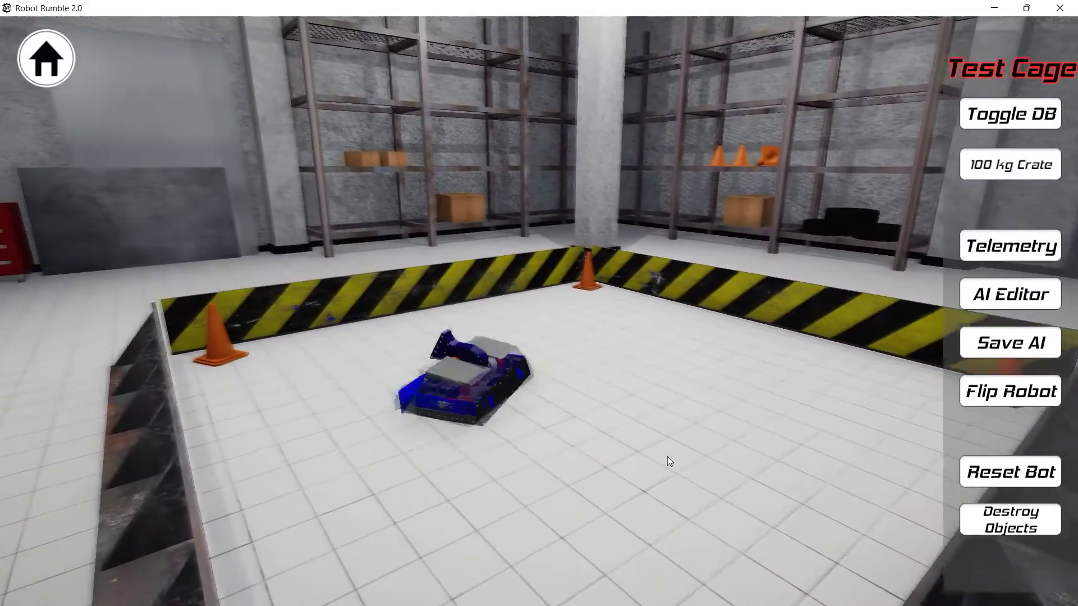
{"action": "key", "text": "d"}
{"action": "key", "text": "w"}
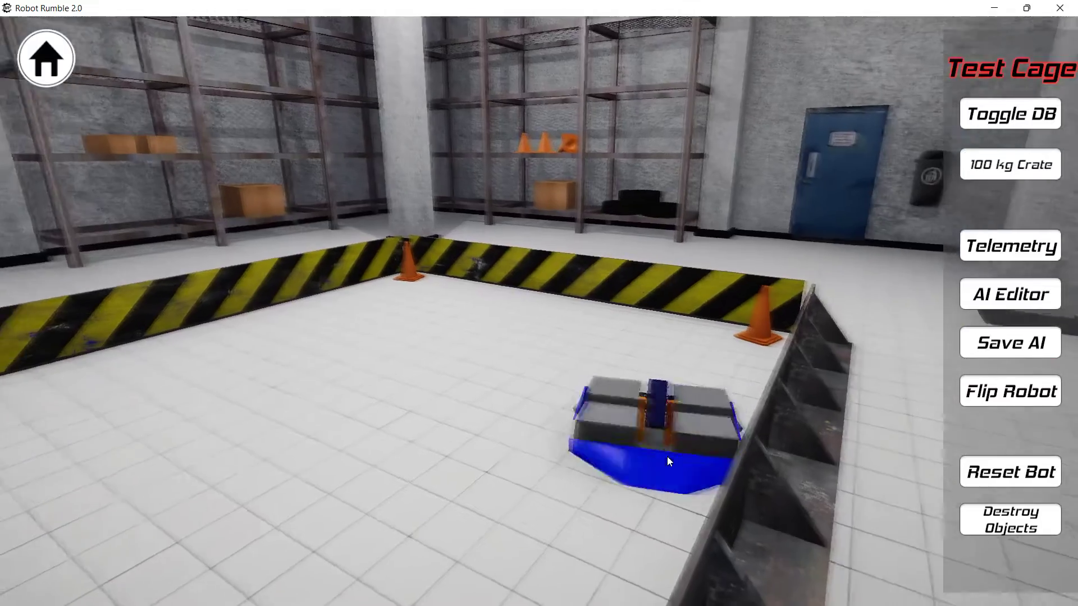
{"action": "key", "text": "w"}
{"action": "key", "text": "d"}
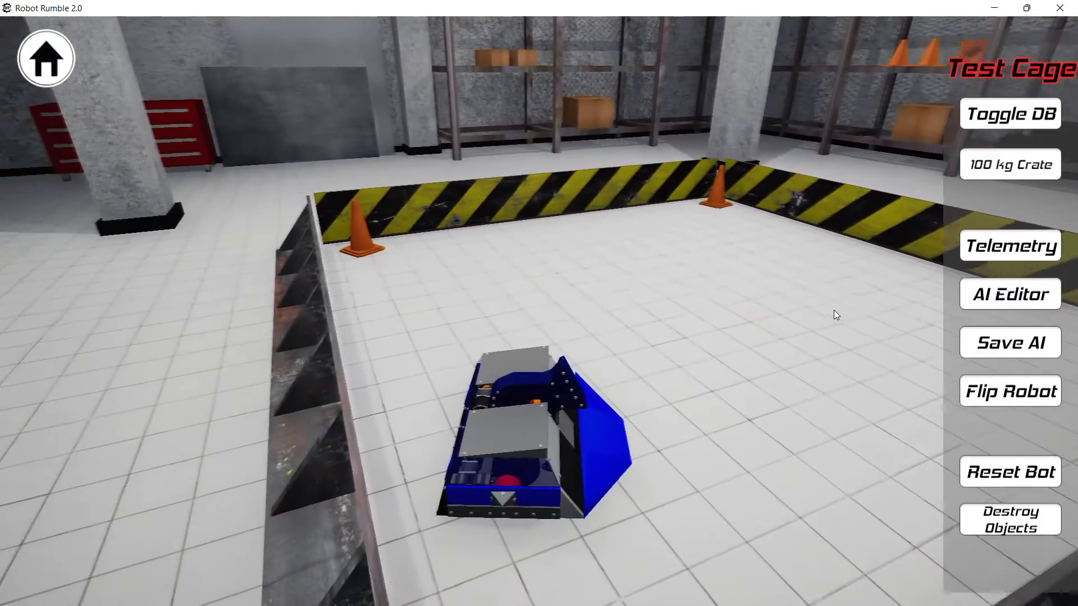
Step: Show the telemetry read-out and examine the motor and weapon data while manoeuvring the robot
{"action": "left_click", "coordinate": [1009, 246]}
{"action": "key", "text": "d"}
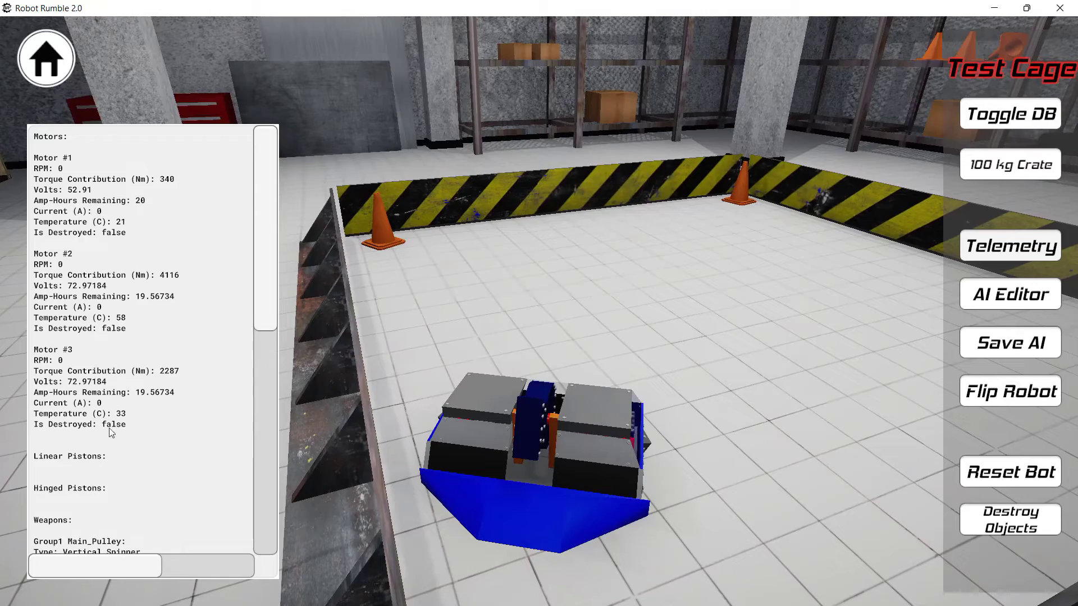
{"action": "key", "text": "s"}
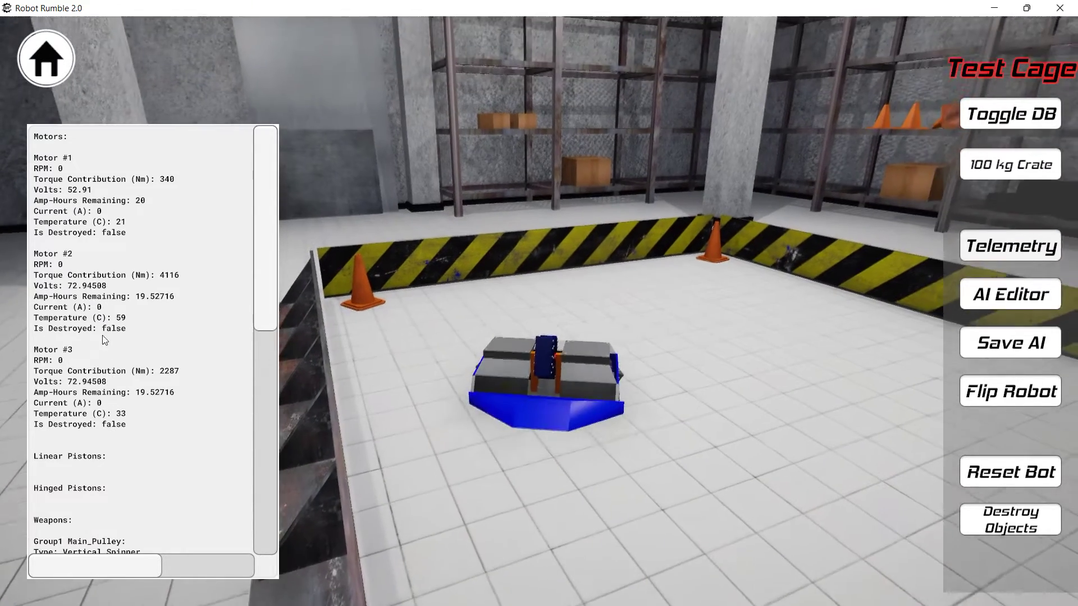
{"action": "key", "text": "w"}
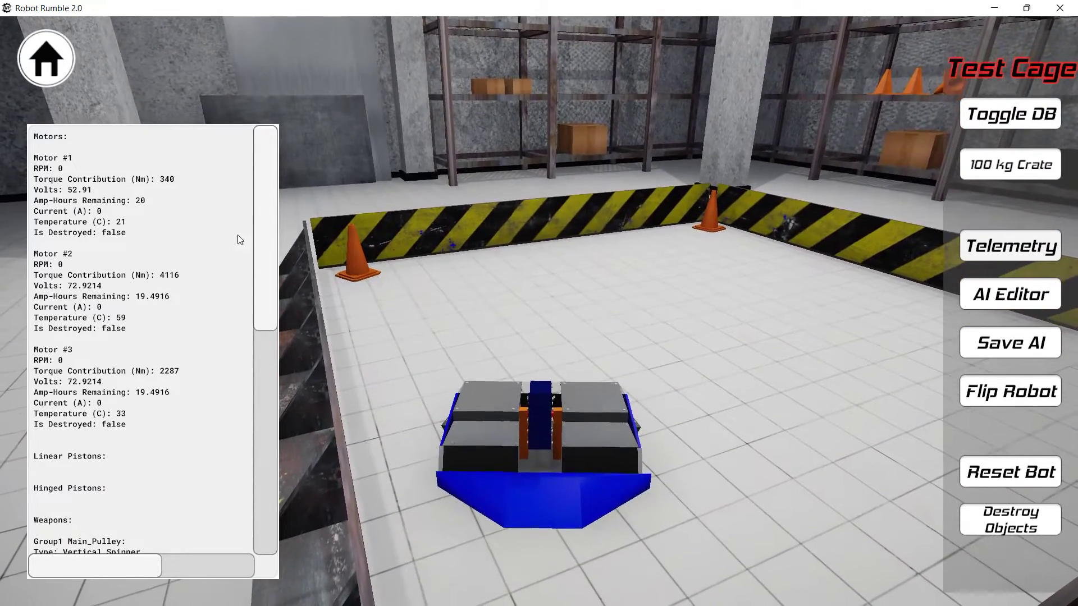
{"action": "left_click_drag", "start_coordinate": [269, 207], "coordinate": [251, 334]}
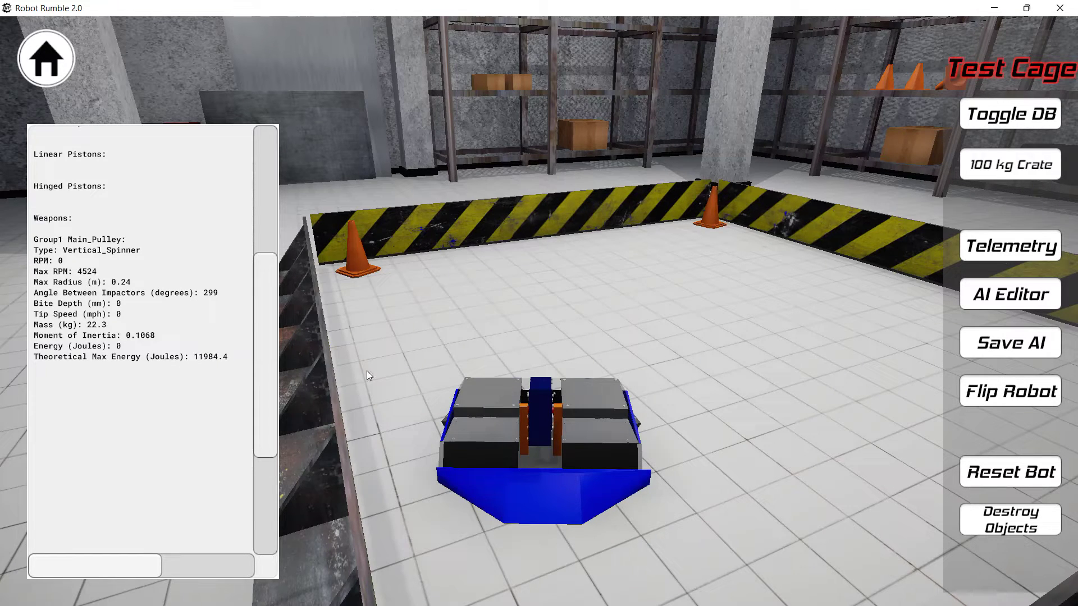
Step: Run the vertical spinner and turn the robot to test its handling with the weapon
{"action": "key", "text": "space"}
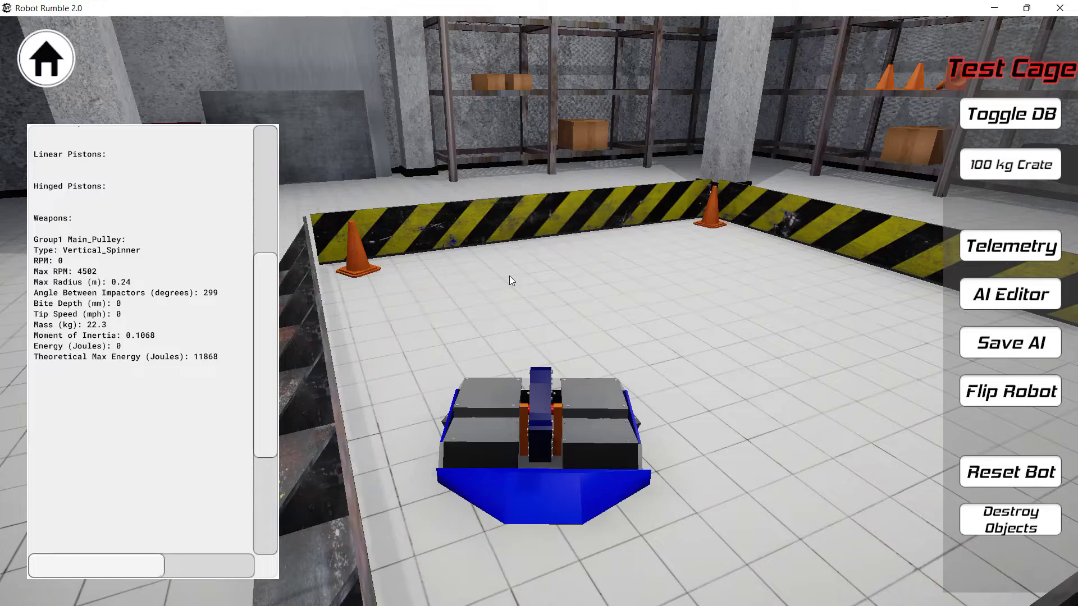
{"action": "key", "text": "d"}
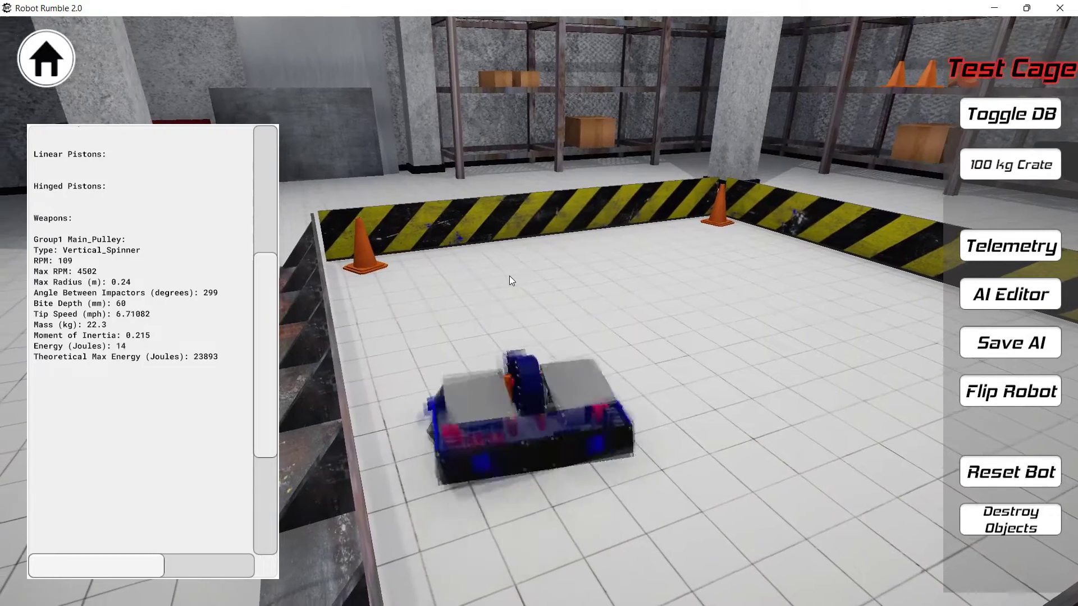
{"action": "key", "text": "d"}
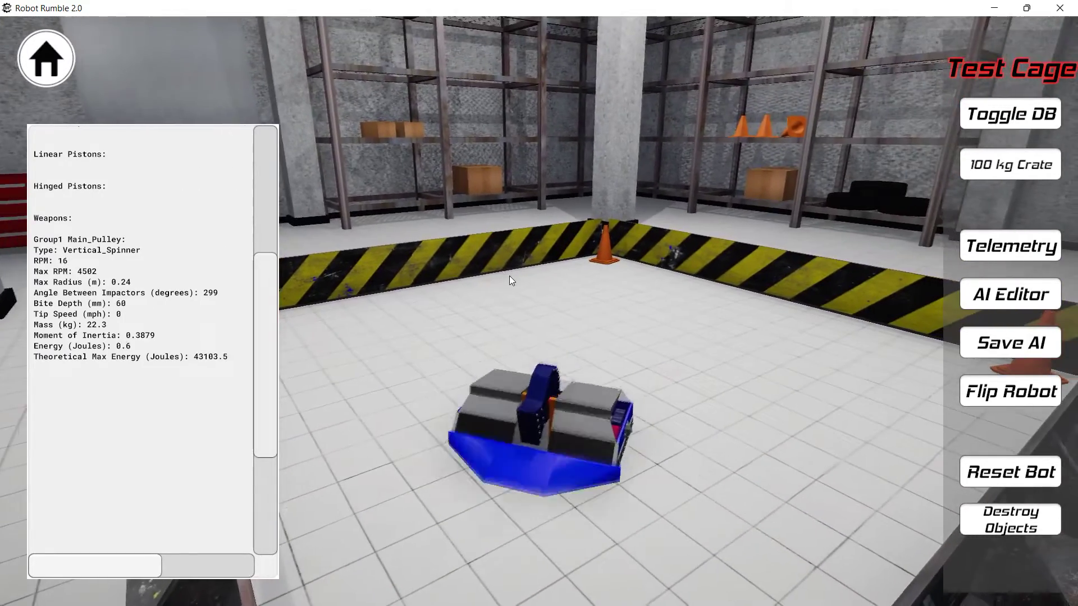
Step: Flip the robot over twice to test self-righting with the spinning weapon, drive it briefly and leave the test cage
{"action": "left_click", "coordinate": [973, 395]}
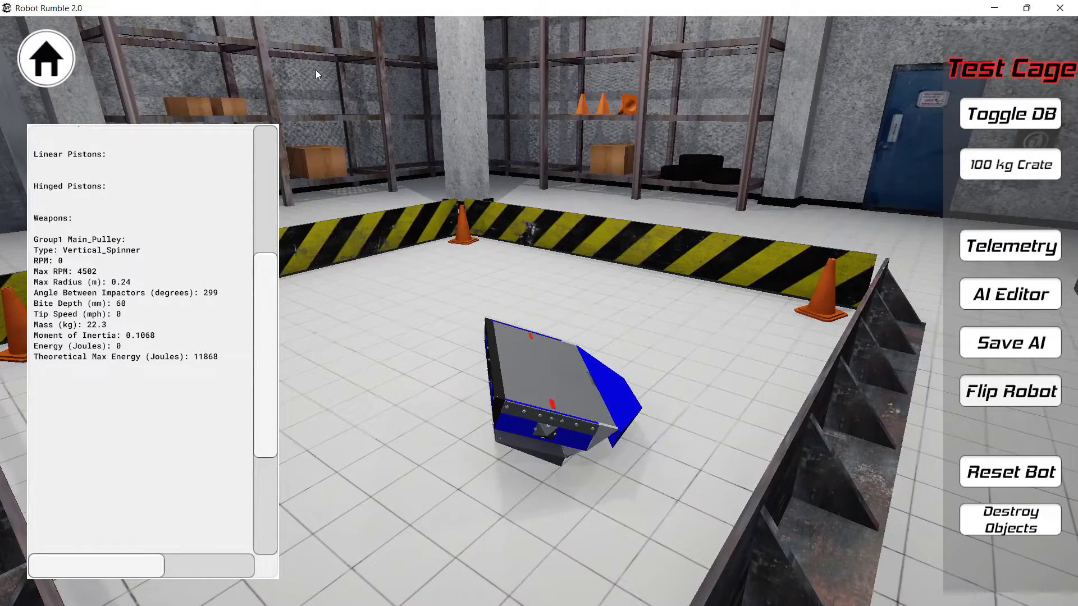
{"action": "key", "text": "space"}
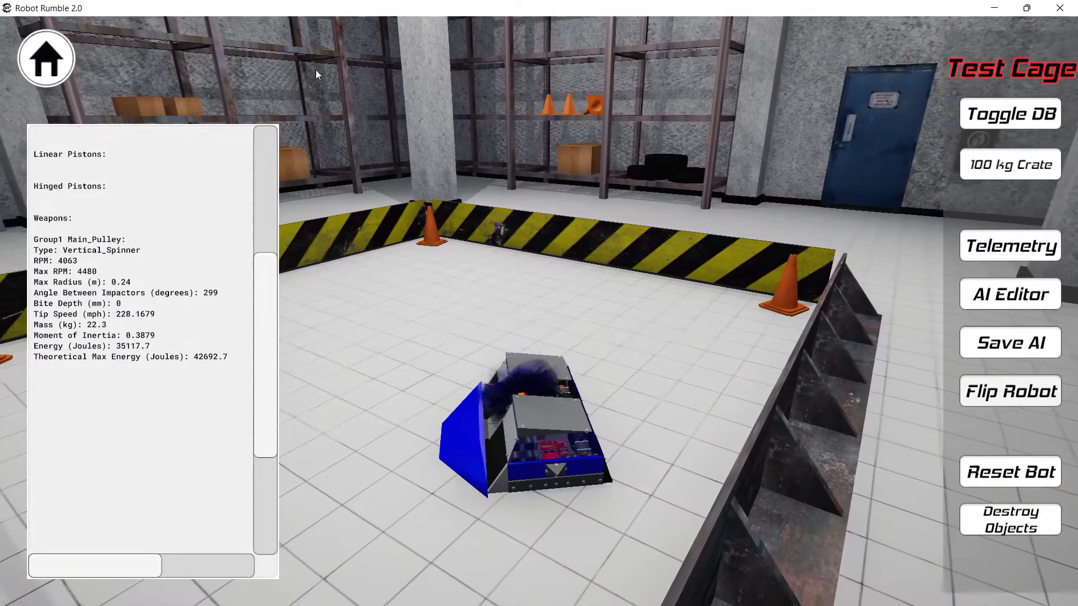
{"action": "left_click", "coordinate": [989, 395]}
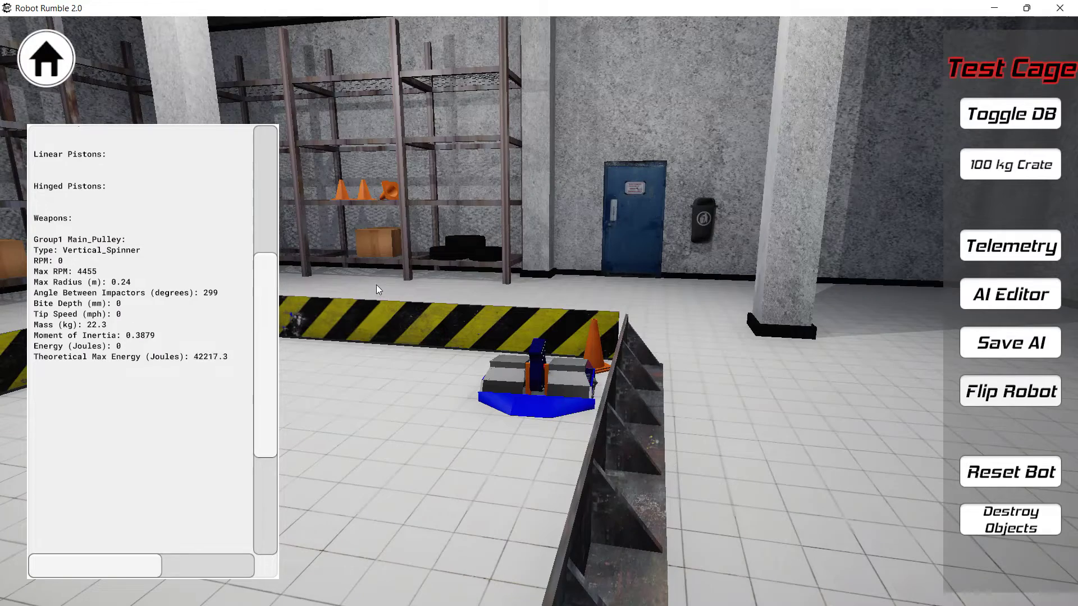
{"action": "key", "text": "w"}
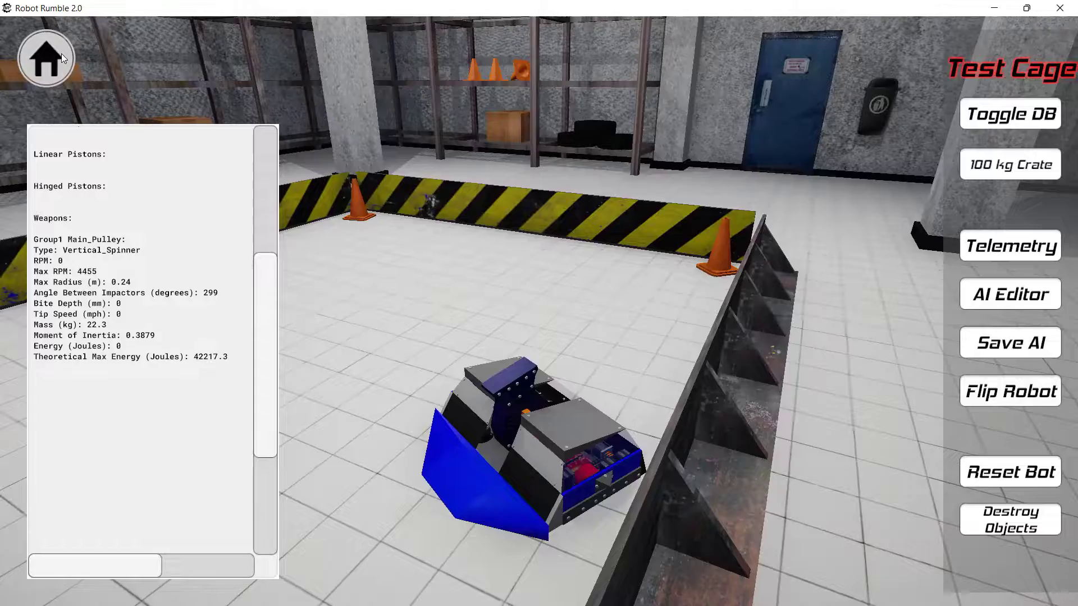
{"action": "left_click", "coordinate": [63, 58]}
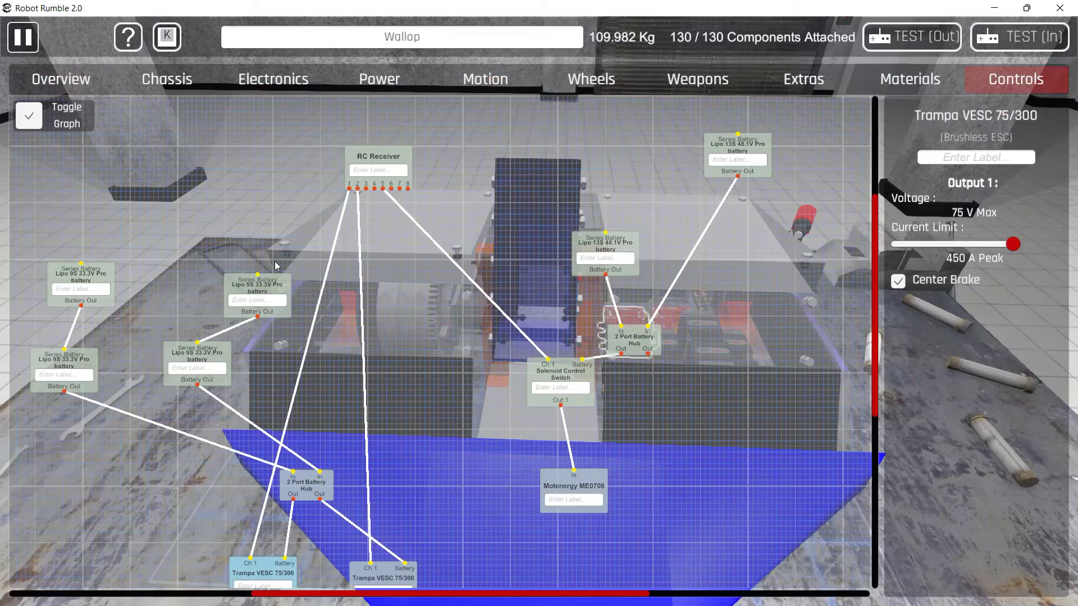
Step: Open the weapon components and view Wallop's spinner and front wedge from several angles
{"action": "left_click", "coordinate": [674, 76]}
{"action": "left_click_drag", "start_coordinate": [408, 356], "coordinate": [184, 345]}
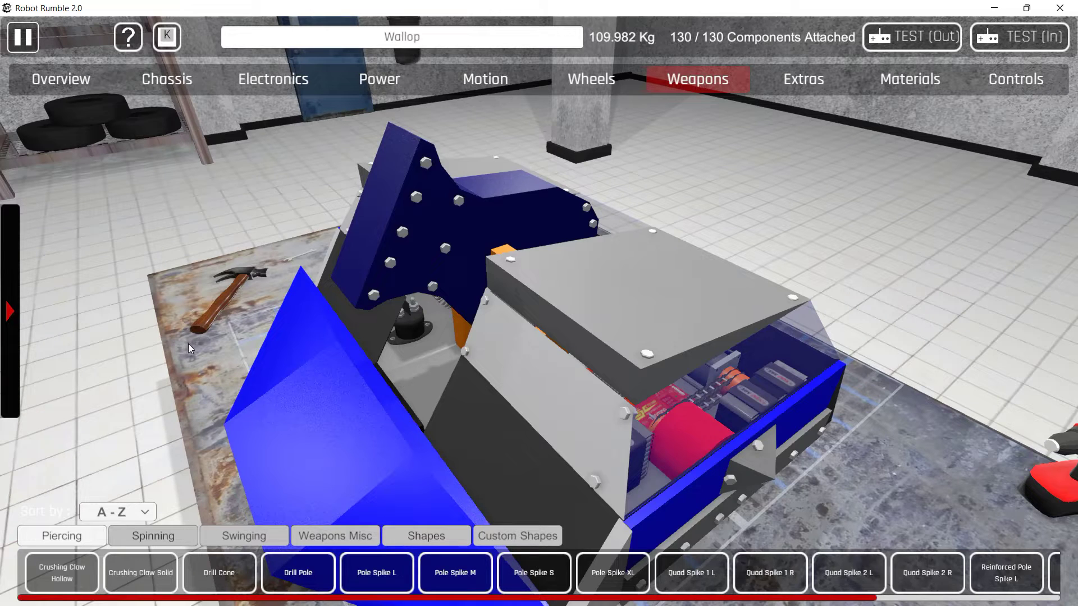
{"action": "left_click_drag", "start_coordinate": [527, 349], "coordinate": [329, 350]}
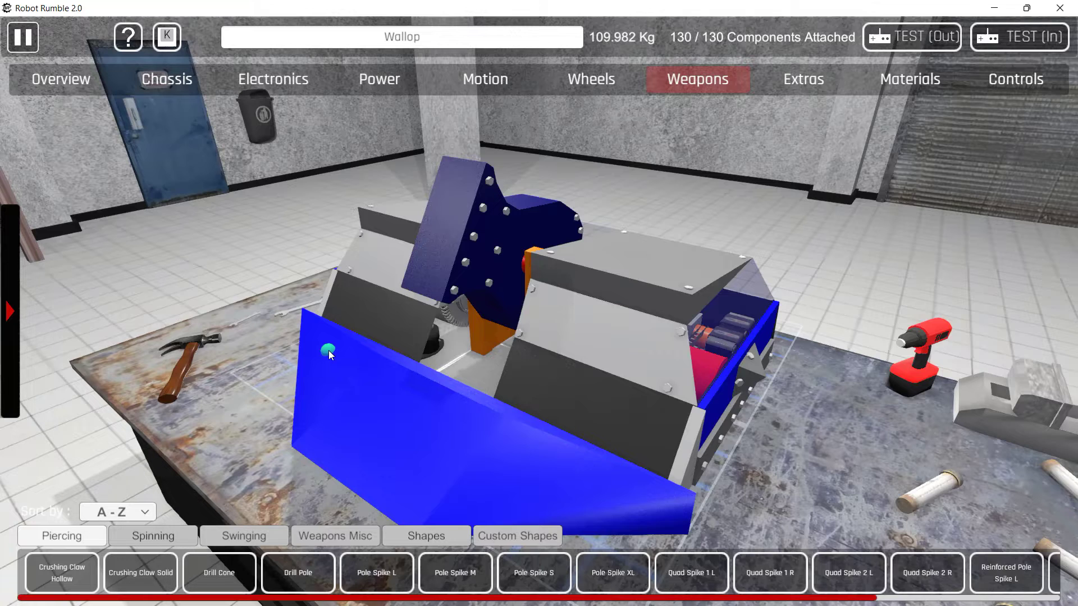
{"action": "left_click_drag", "start_coordinate": [494, 343], "coordinate": [547, 338]}
{"action": "left_click_drag", "start_coordinate": [469, 371], "coordinate": [499, 169]}
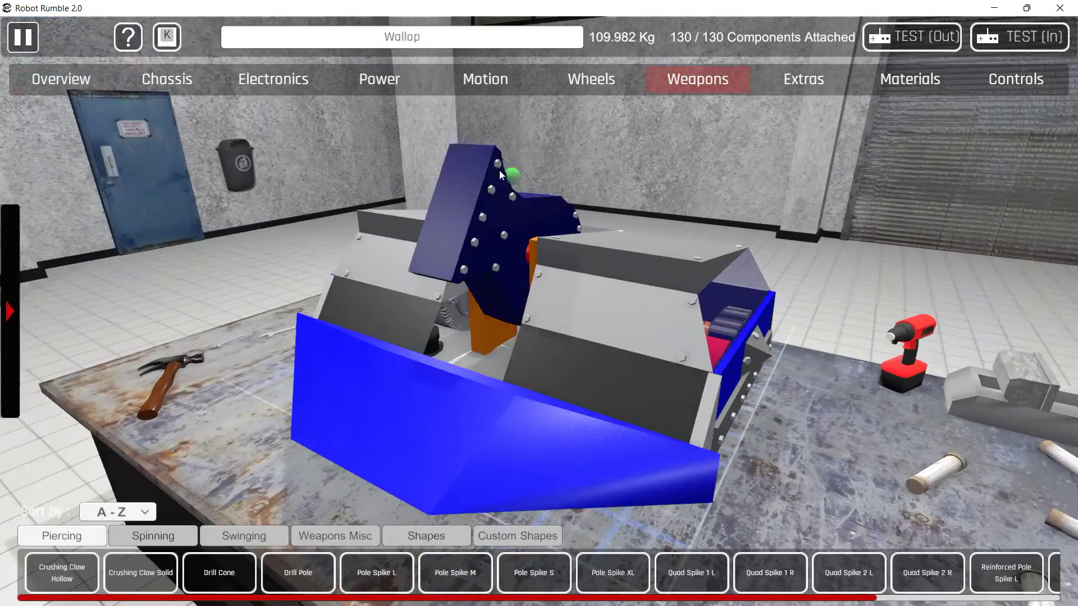
Step: Load the Wallop (Fork Em Up) robot and view its forks, side and rear, opening the material settings
{"action": "left_click", "coordinate": [32, 41]}
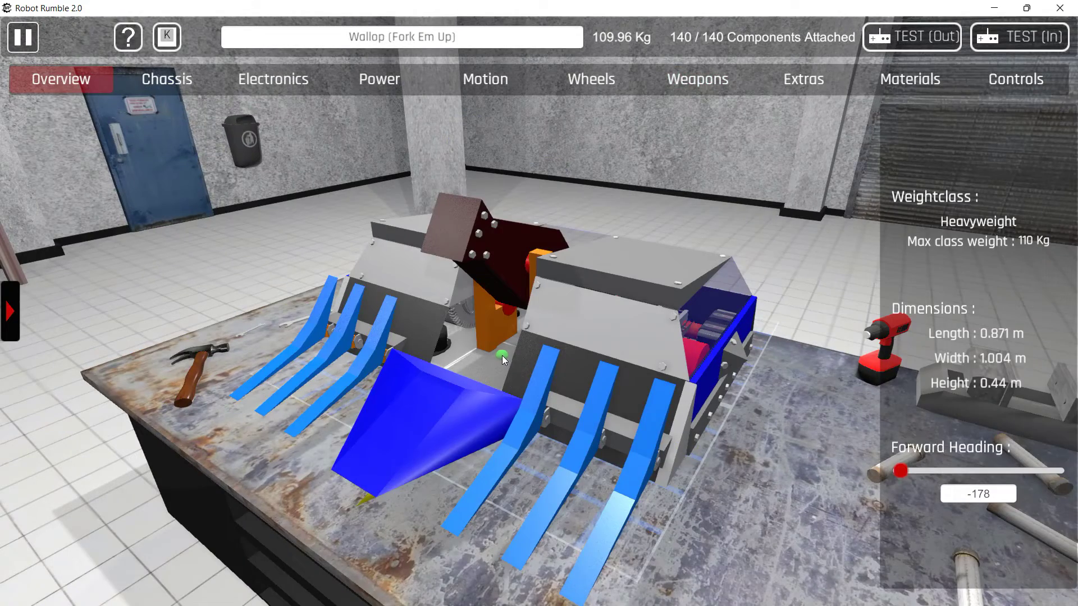
{"action": "left_click_drag", "start_coordinate": [481, 338], "coordinate": [534, 348]}
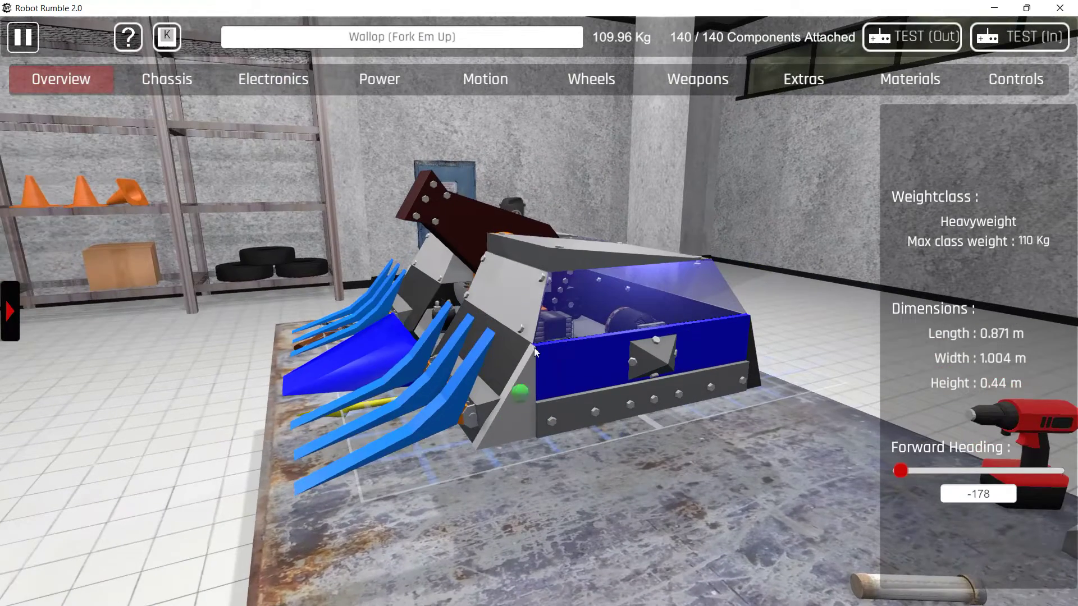
{"action": "left_click", "coordinate": [893, 83]}
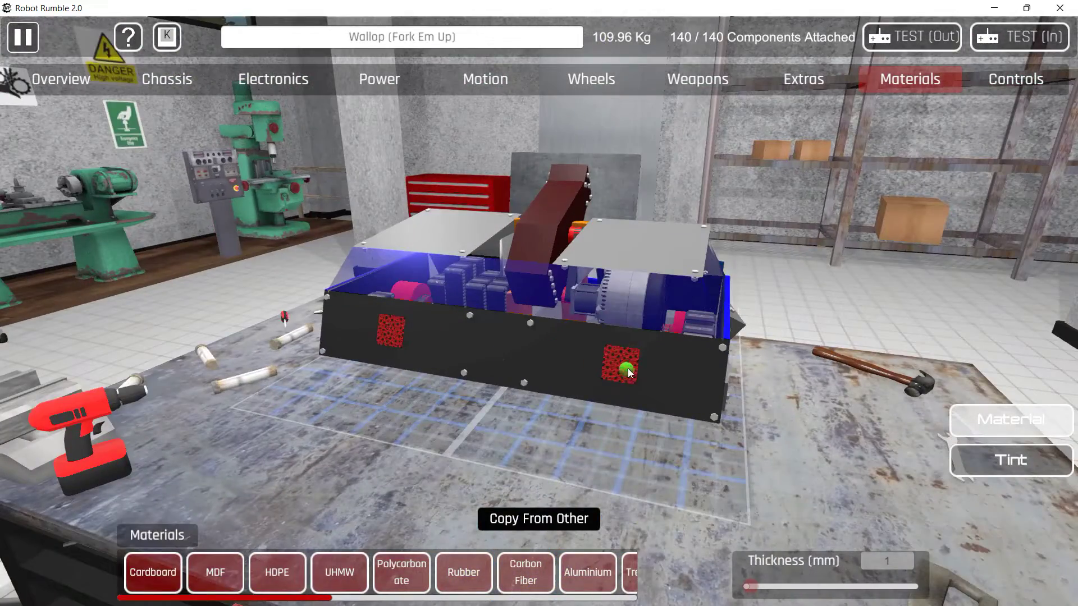
{"action": "left_click_drag", "start_coordinate": [627, 369], "coordinate": [389, 371]}
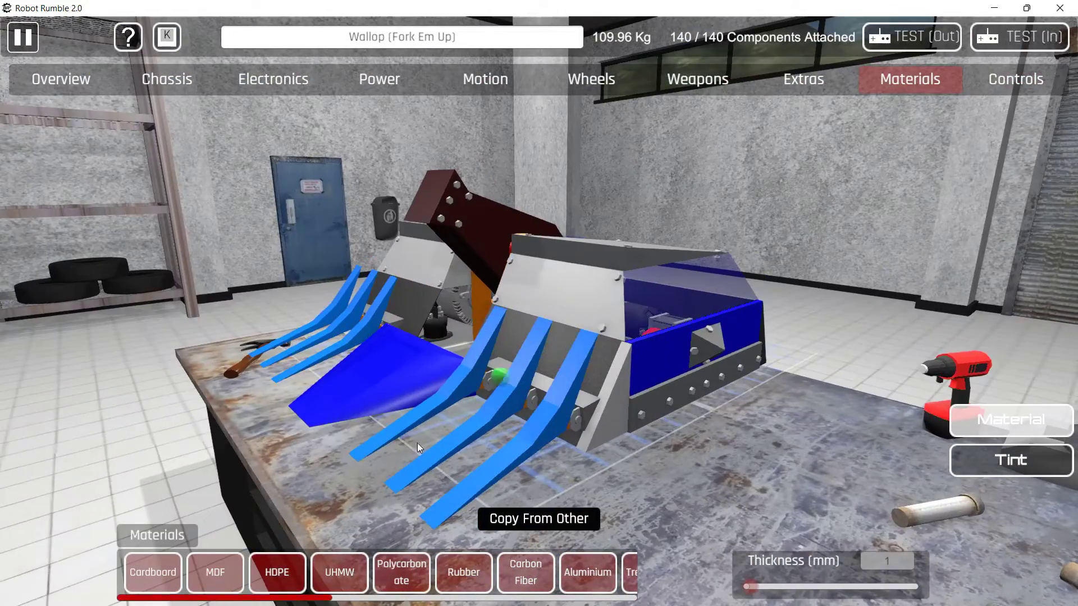
Step: Select the blue front feeder to inspect its material settings and view the robot's front from above
{"action": "left_click_drag", "start_coordinate": [416, 443], "coordinate": [379, 419]}
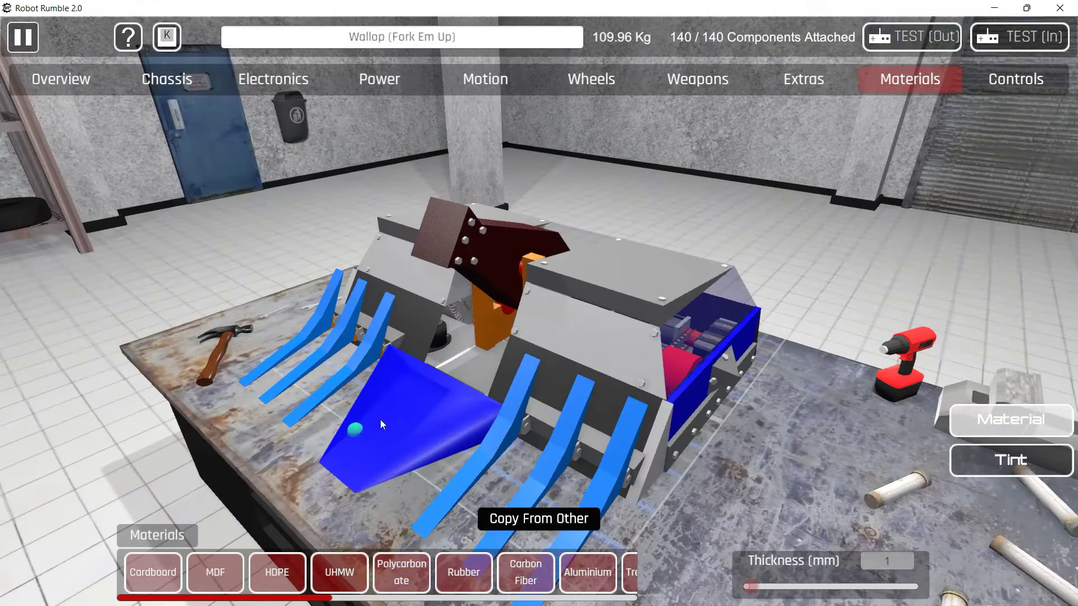
{"action": "left_click", "coordinate": [389, 419]}
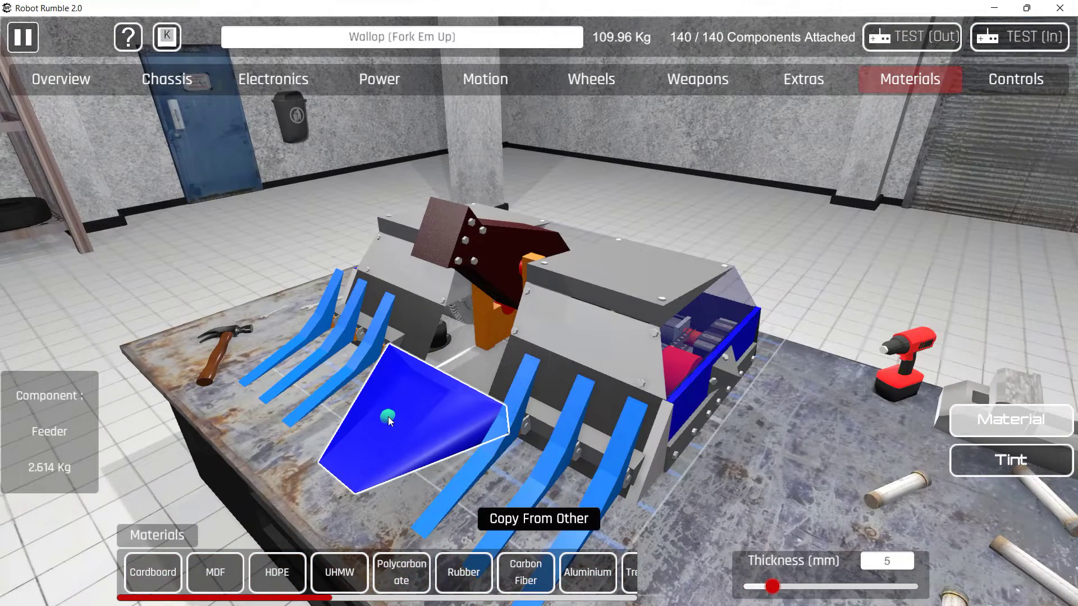
{"action": "left_click", "coordinate": [398, 446]}
{"action": "mouse_move", "coordinate": [537, 450]}
{"action": "left_mouse_down"}
{"action": "mouse_move", "coordinate": [382, 298]}
{"action": "mouse_move", "coordinate": [505, 308]}
{"action": "mouse_move", "coordinate": [730, 284]}
{"action": "mouse_move", "coordinate": [440, 402]}
{"action": "mouse_move", "coordinate": [379, 359]}
{"action": "left_mouse_up"}
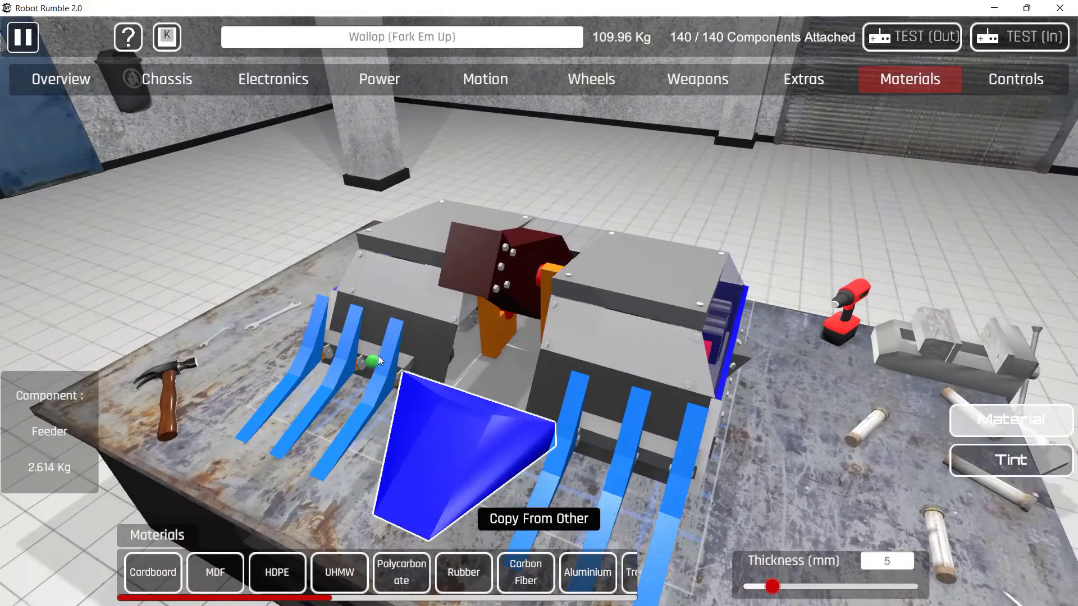
Step: Select the spinner bar to check its material thickness and view it from above and from the front
{"action": "left_click", "coordinate": [457, 258]}
{"action": "left_click_drag", "start_coordinate": [478, 259], "coordinate": [432, 337]}
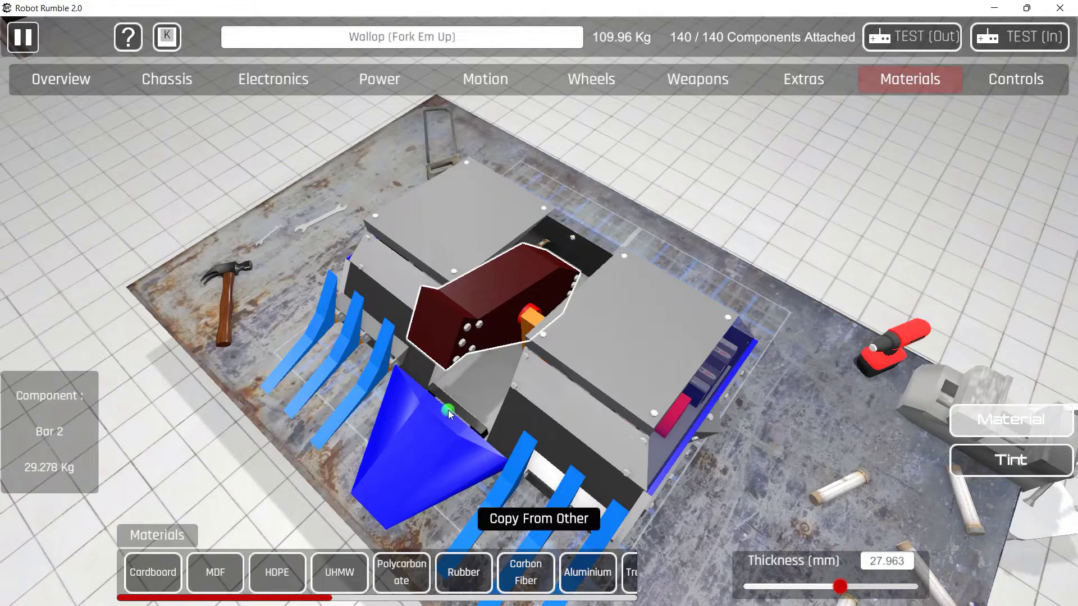
{"action": "left_click_drag", "start_coordinate": [448, 410], "coordinate": [346, 308]}
{"action": "left_click_drag", "start_coordinate": [435, 377], "coordinate": [512, 326]}
Step: Select the fork next to the feeder and look up its material and thickness in the material settings
{"action": "left_click", "coordinate": [557, 367]}
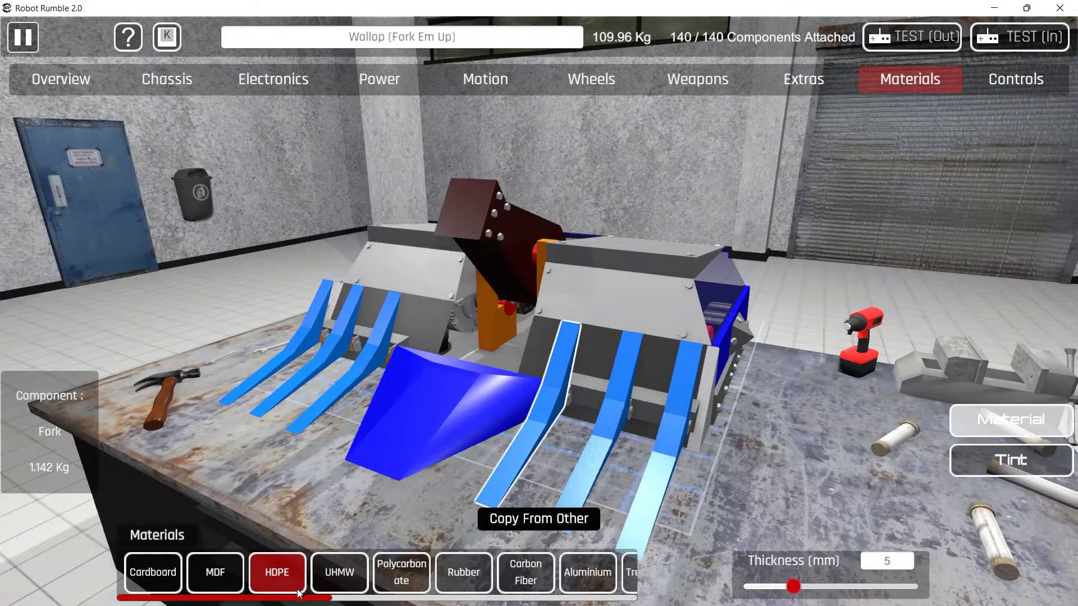
{"action": "scroll", "coordinate": [277, 572], "scroll_direction": "down", "scroll_amount": 8}
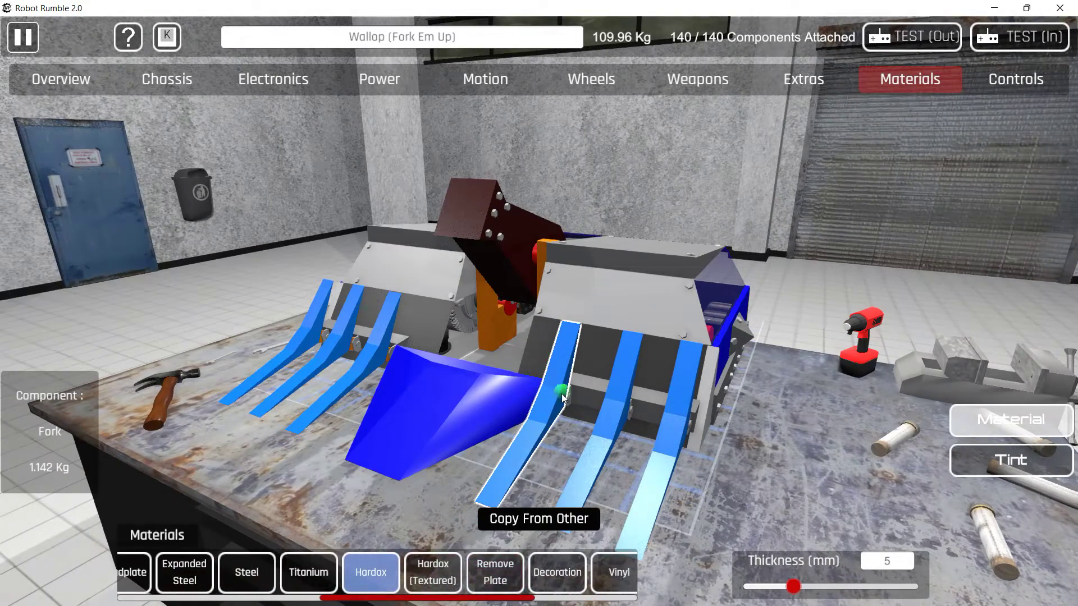
{"action": "left_click_drag", "start_coordinate": [558, 393], "coordinate": [532, 452]}
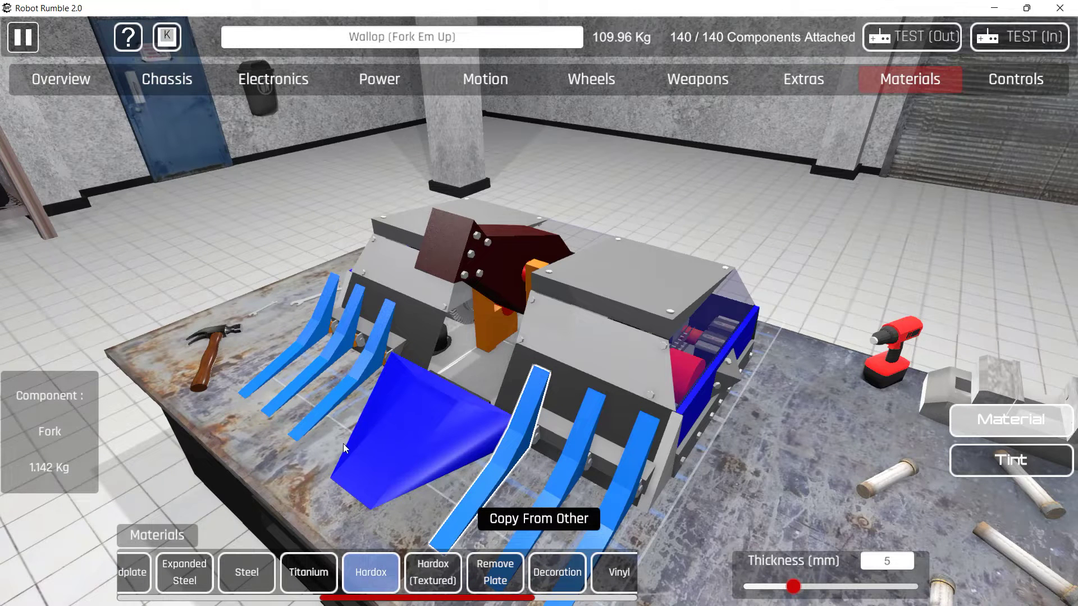
{"action": "left_click_drag", "start_coordinate": [343, 443], "coordinate": [377, 407]}
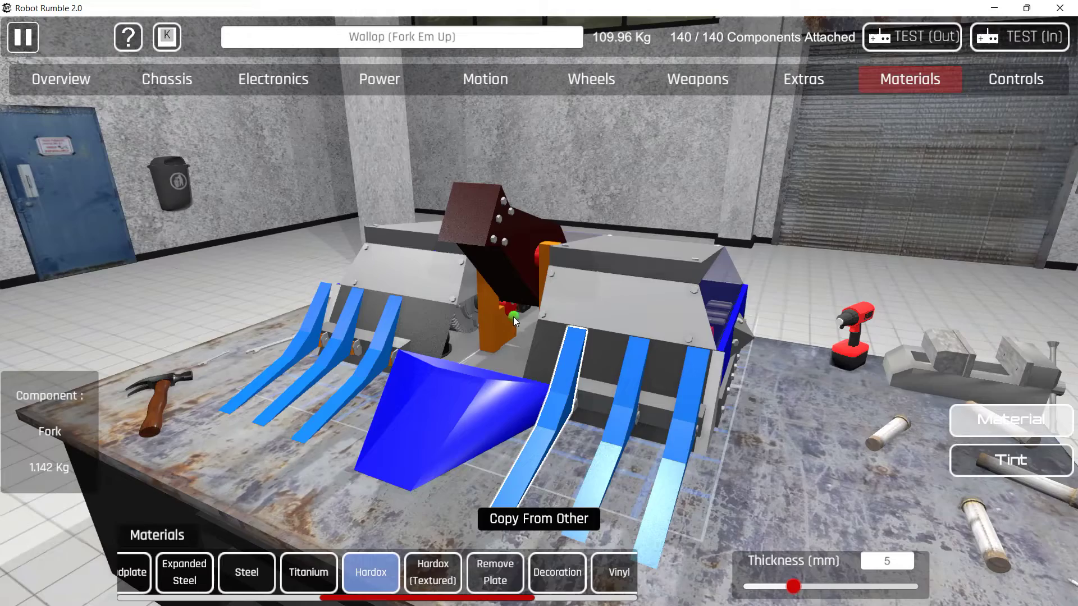
Step: View the robot from the side and reselect the spinner bar to check its material
{"action": "left_click_drag", "start_coordinate": [513, 316], "coordinate": [388, 261]}
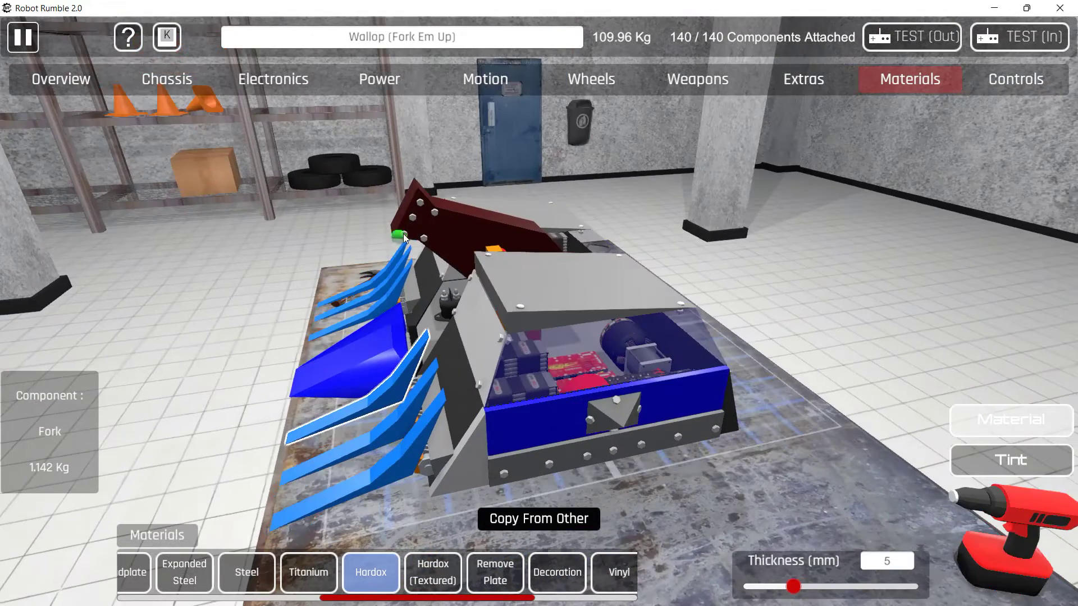
{"action": "left_click", "coordinate": [456, 225]}
{"action": "left_click_drag", "start_coordinate": [463, 241], "coordinate": [610, 229]}
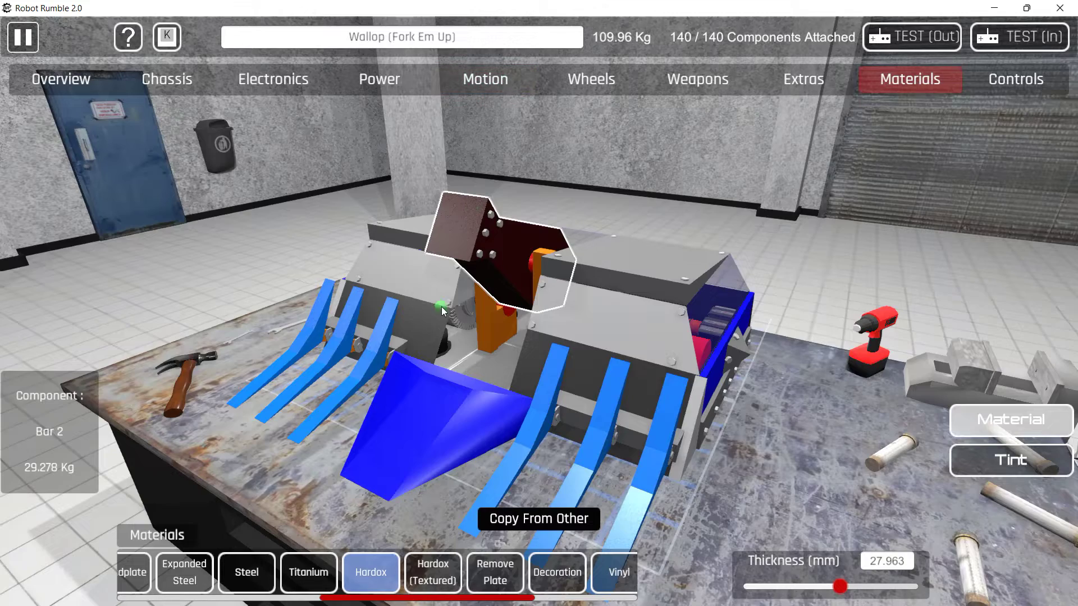
Step: Reselect the front feeder, check its material and thickness, and view it head-on between the forks
{"action": "left_click", "coordinate": [430, 403]}
{"action": "left_click_drag", "start_coordinate": [430, 402], "coordinate": [598, 476]}
{"action": "left_click_drag", "start_coordinate": [325, 433], "coordinate": [455, 428]}
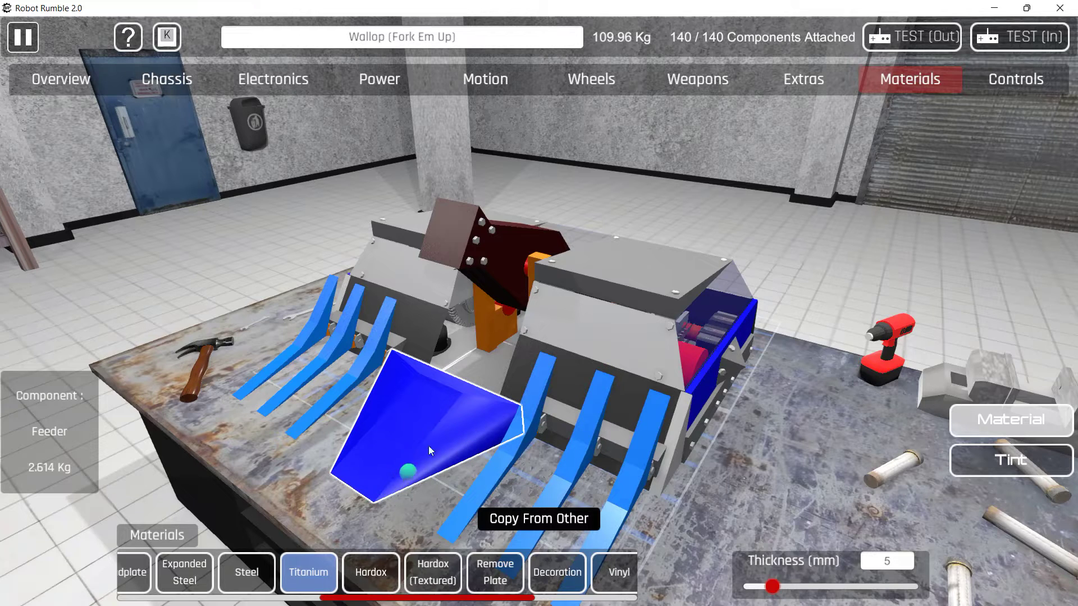
{"action": "left_click_drag", "start_coordinate": [340, 350], "coordinate": [441, 425]}
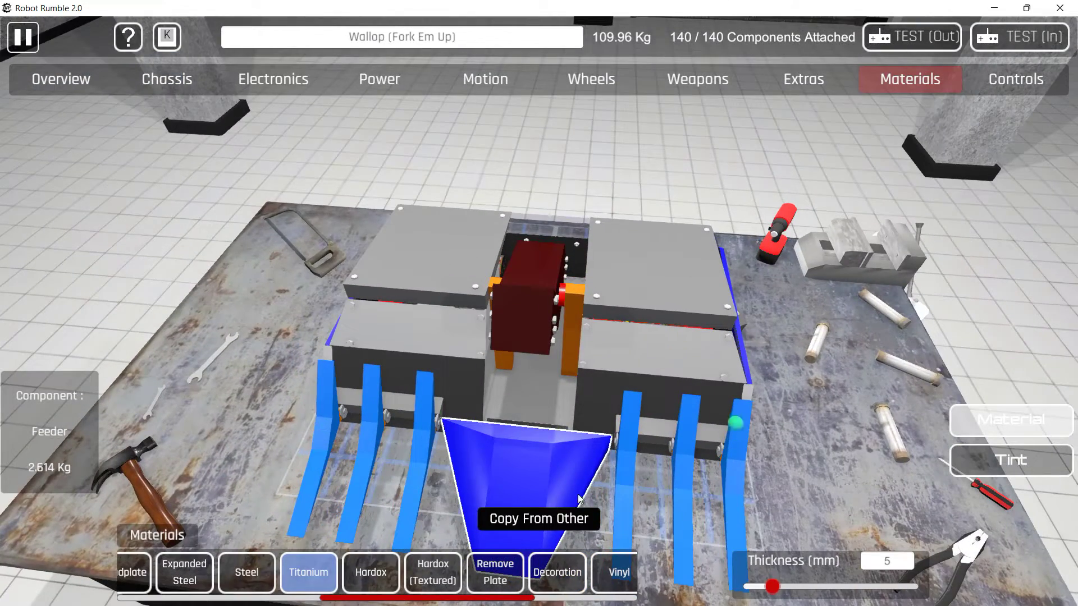
Step: Examine the forks, side armour and top plates of the robot from several angles
{"action": "left_click_drag", "start_coordinate": [744, 395], "coordinate": [545, 235]}
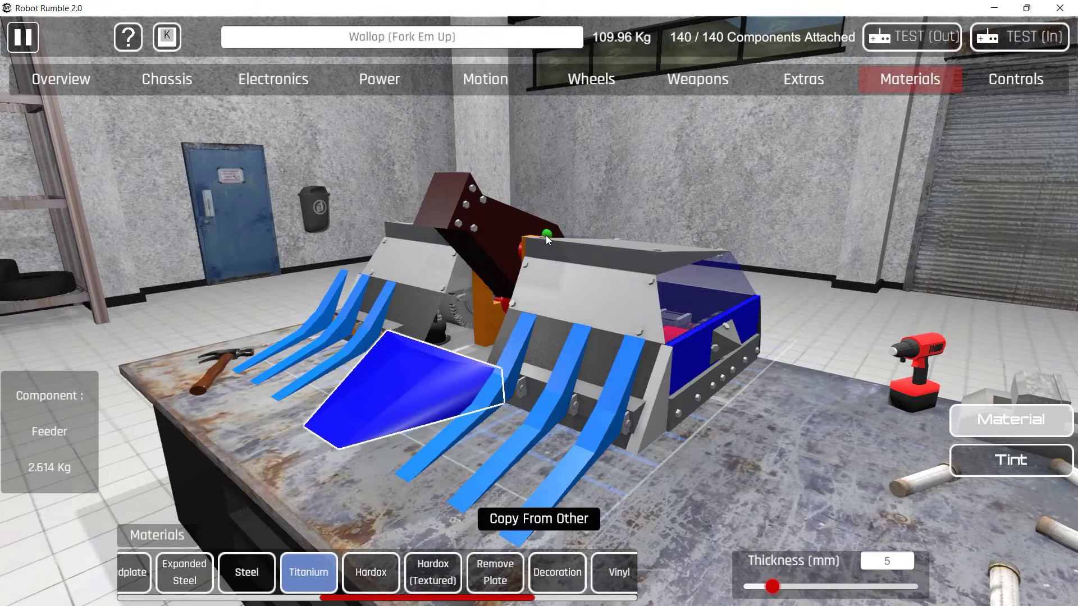
{"action": "left_click_drag", "start_coordinate": [546, 238], "coordinate": [545, 338]}
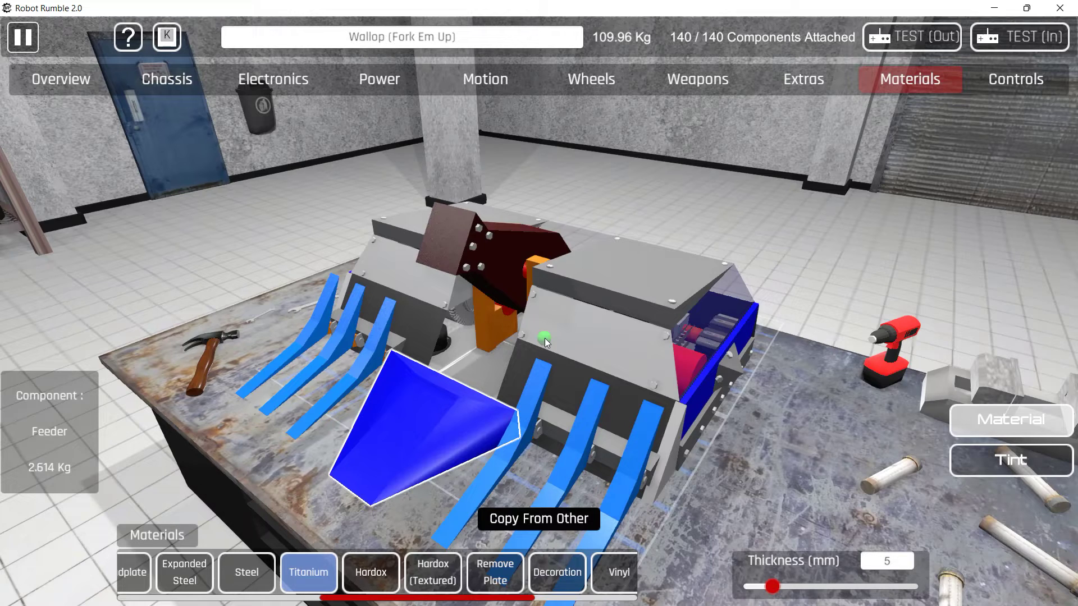
{"action": "left_click_drag", "start_coordinate": [564, 278], "coordinate": [427, 219]}
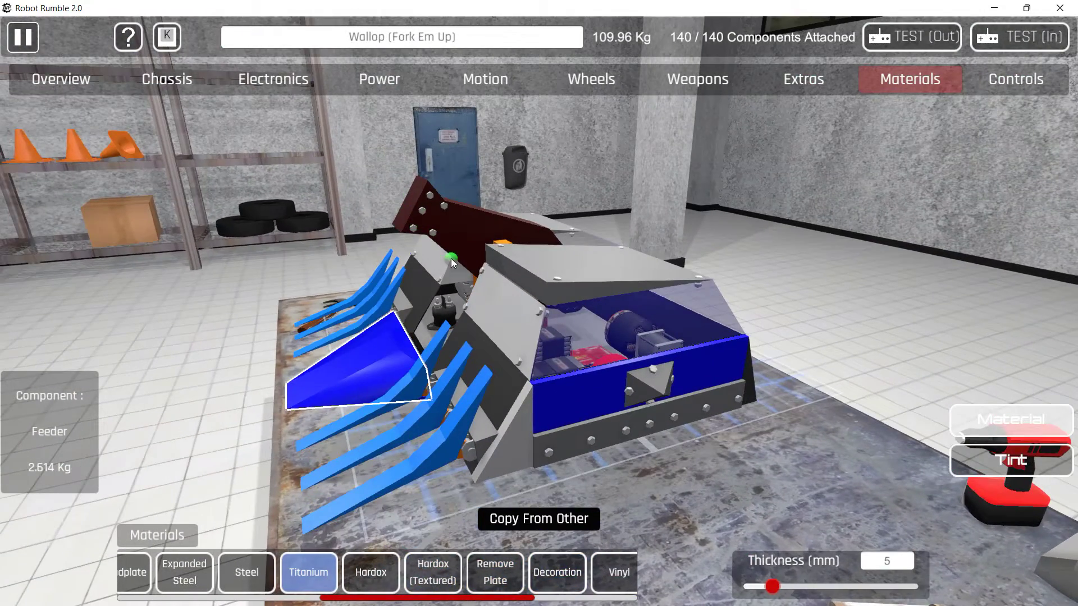
{"action": "left_click_drag", "start_coordinate": [449, 258], "coordinate": [441, 392]}
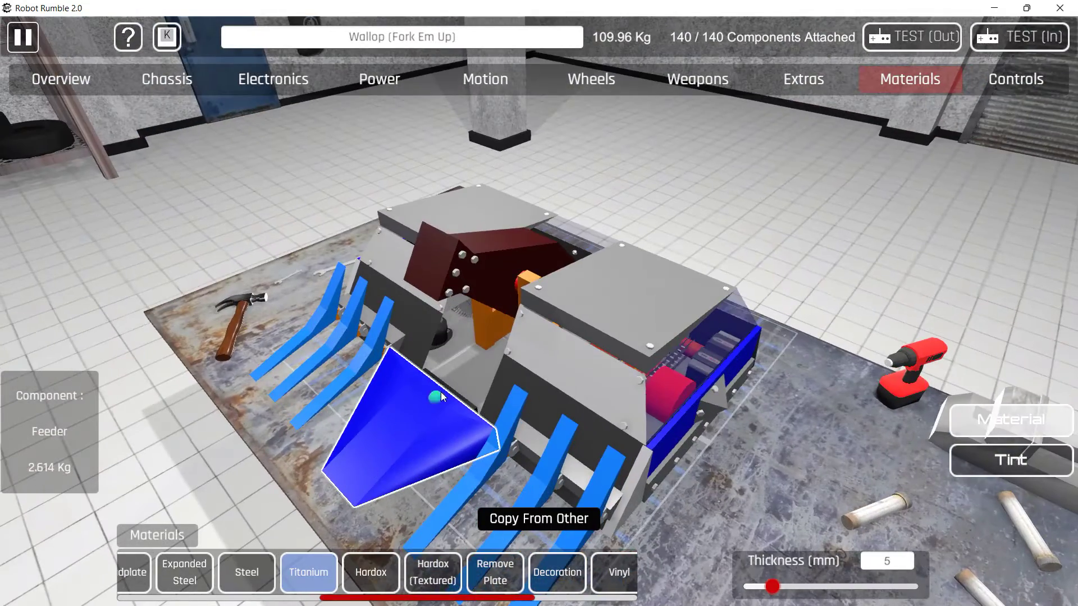
{"action": "left_click_drag", "start_coordinate": [493, 322], "coordinate": [598, 275]}
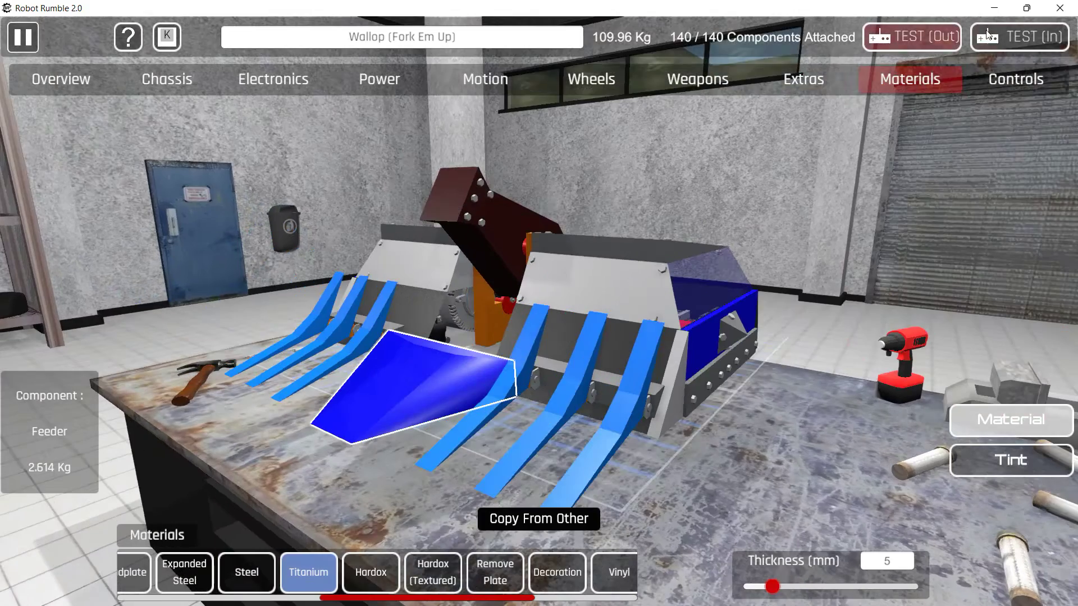
Step: Enter the indoor test cage and drive the forked robot around, turning it both ways
{"action": "left_click", "coordinate": [1006, 29]}
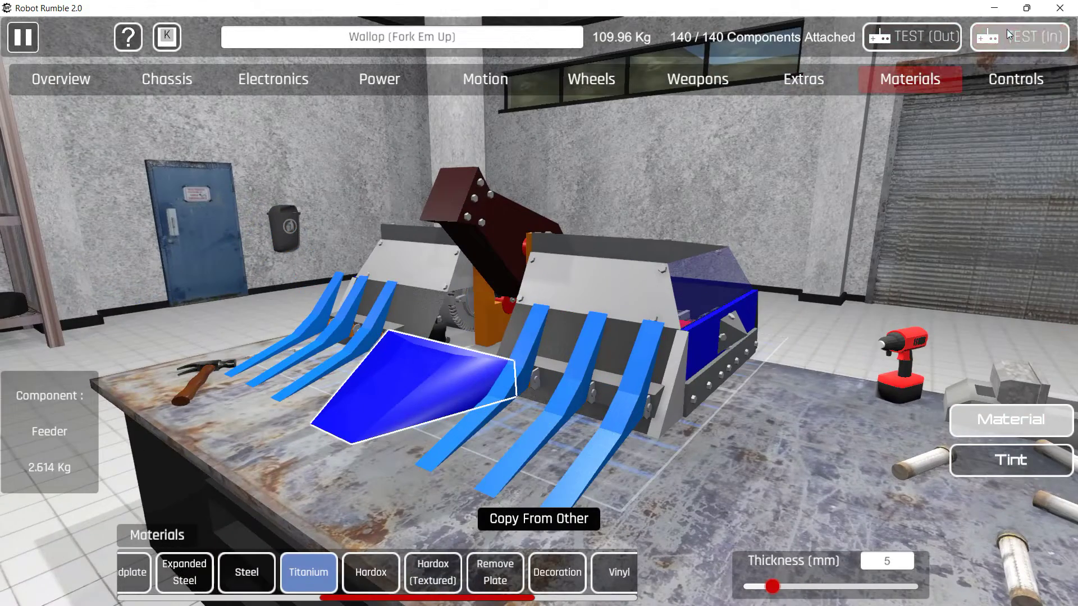
{"action": "key", "text": "w"}
{"action": "key", "text": "d"}
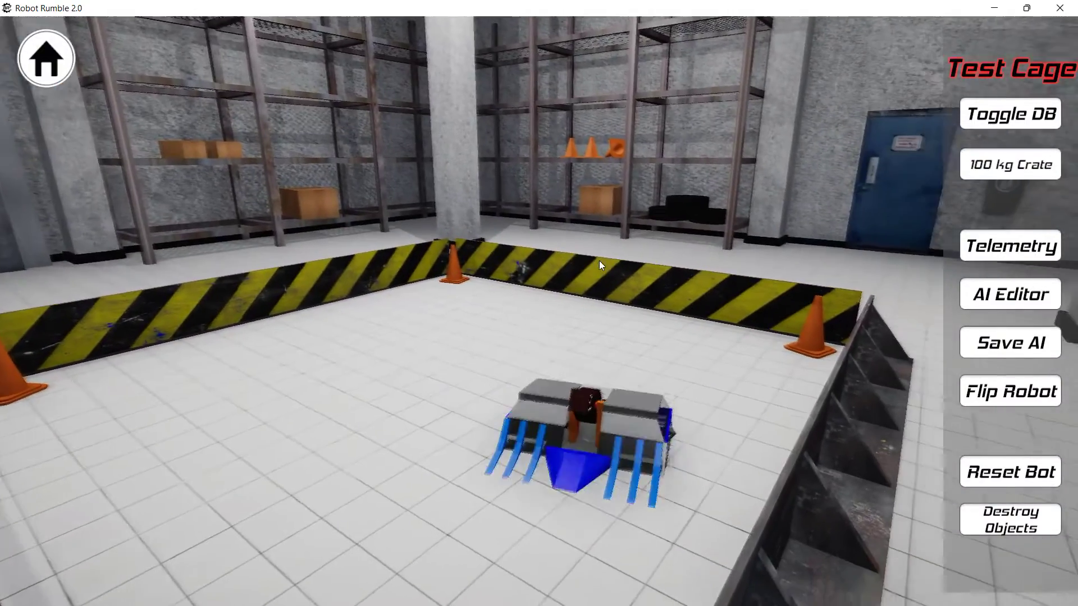
{"action": "key", "text": "w"}
{"action": "key", "text": "a"}
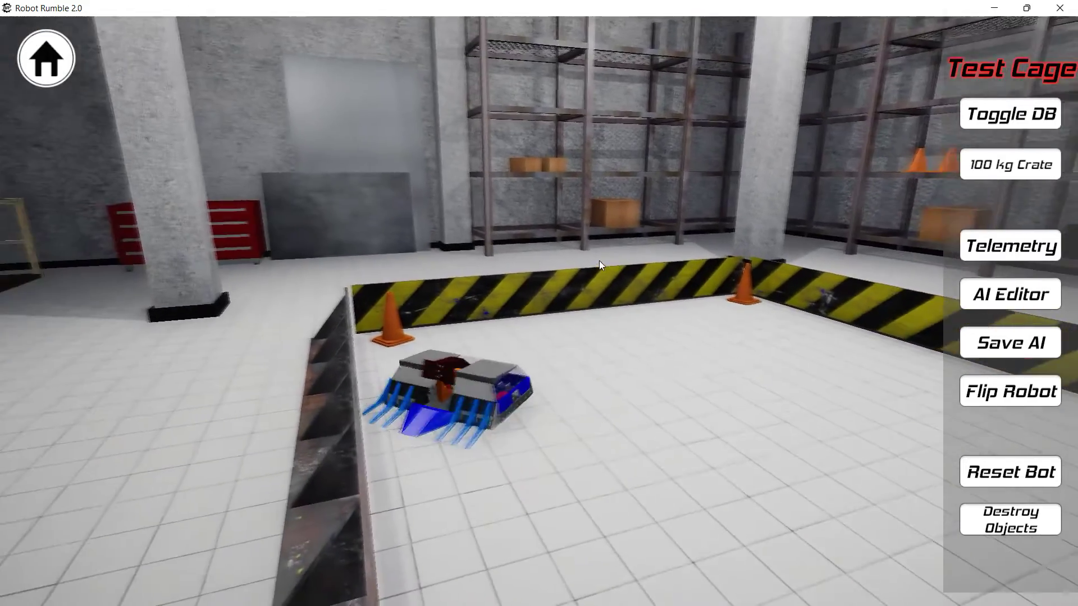
{"action": "key", "text": "w"}
{"action": "key", "text": "d"}
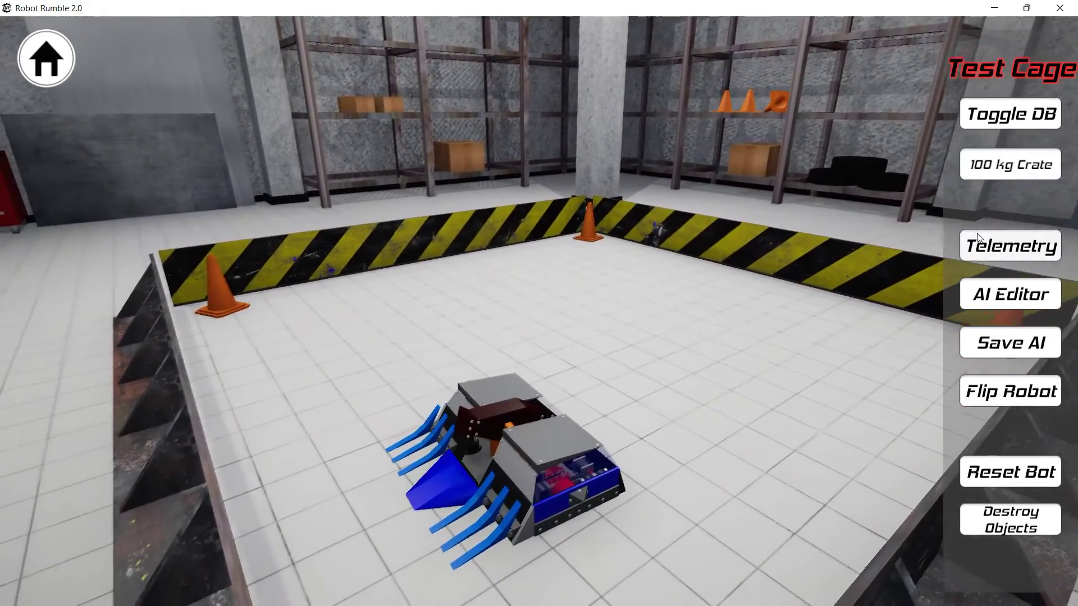
Step: Display the telemetry, examine the vertical spinner's energy values and briefly run the weapon
{"action": "left_click", "coordinate": [976, 241]}
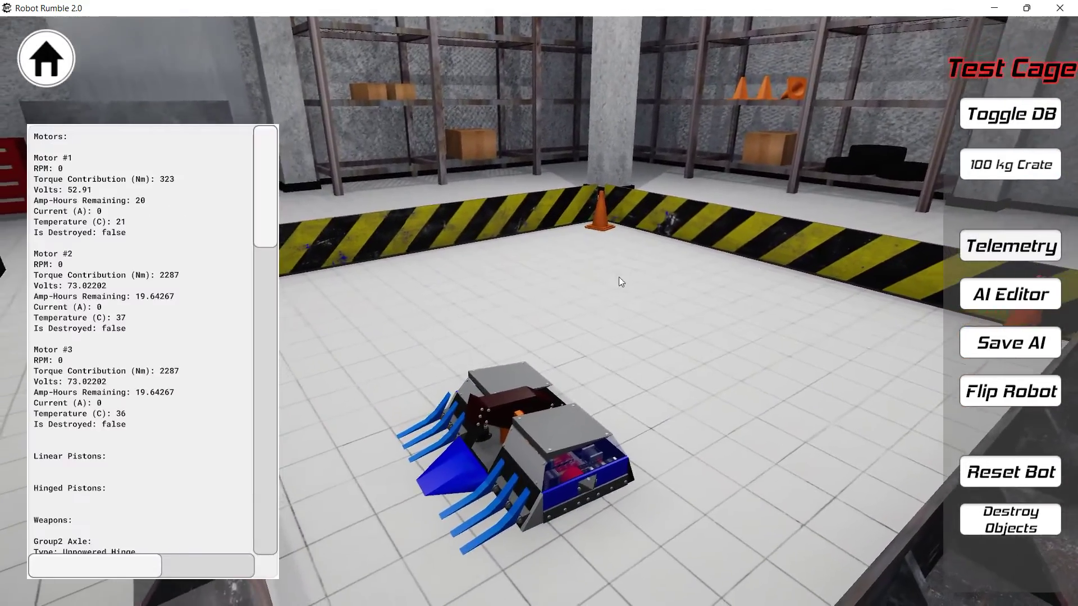
{"action": "left_click_drag", "start_coordinate": [260, 210], "coordinate": [298, 458]}
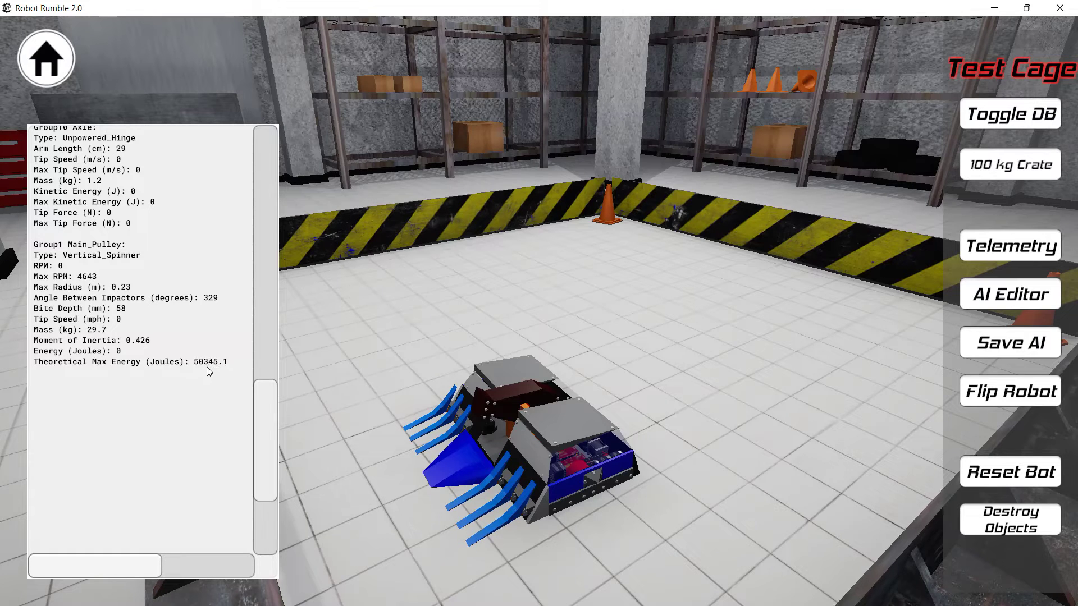
{"action": "key", "text": "space"}
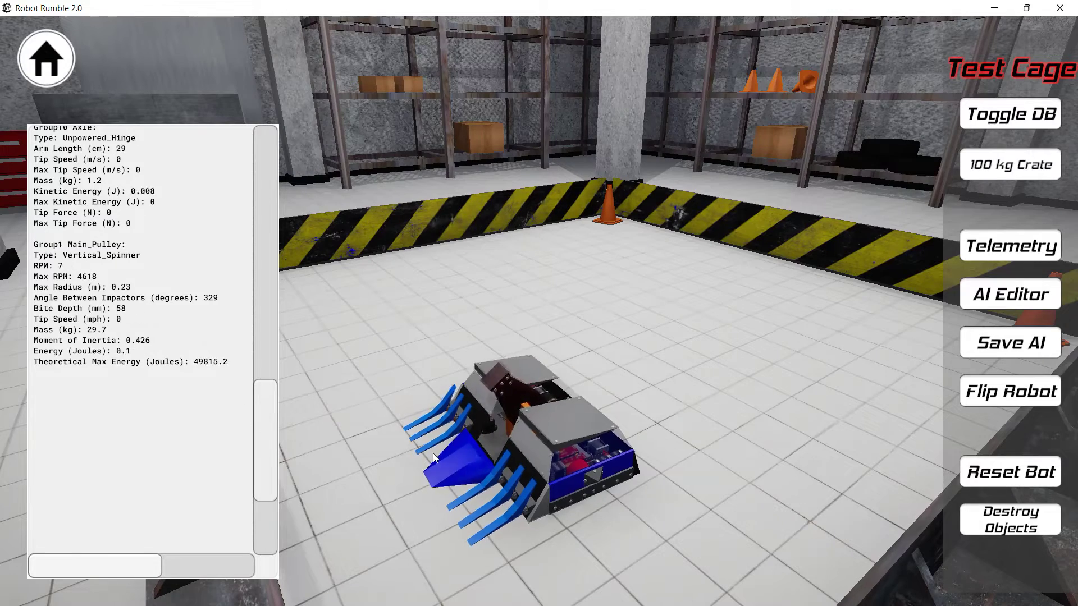
Step: Turn and drive the robot around the cage with the telemetry displayed, and return to the workshop
{"action": "key", "text": "a"}
{"action": "key", "text": "d"}
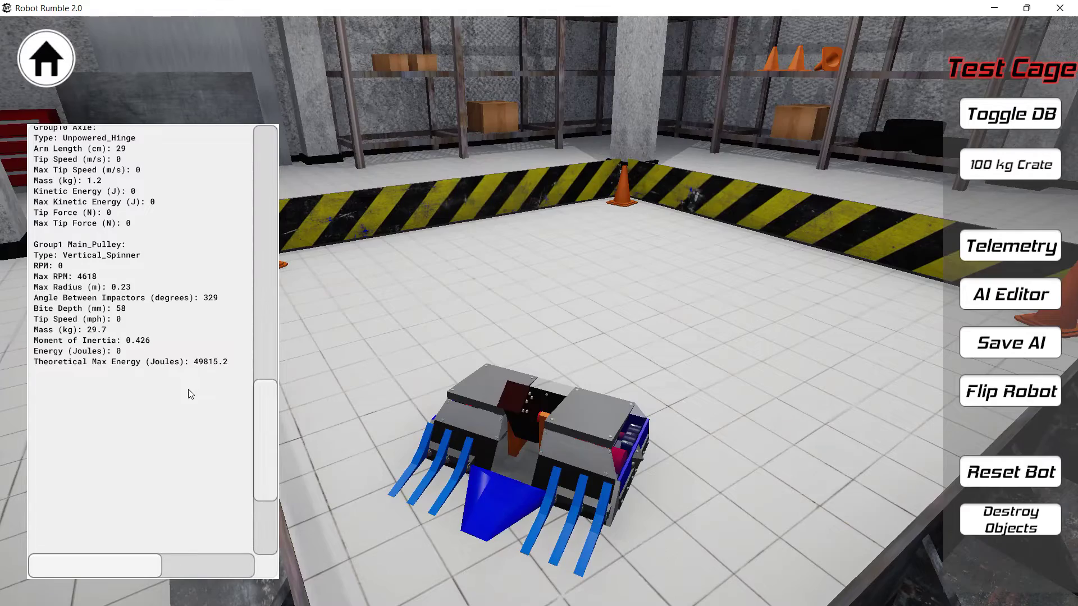
{"action": "key", "text": "a"}
{"action": "key", "text": "d"}
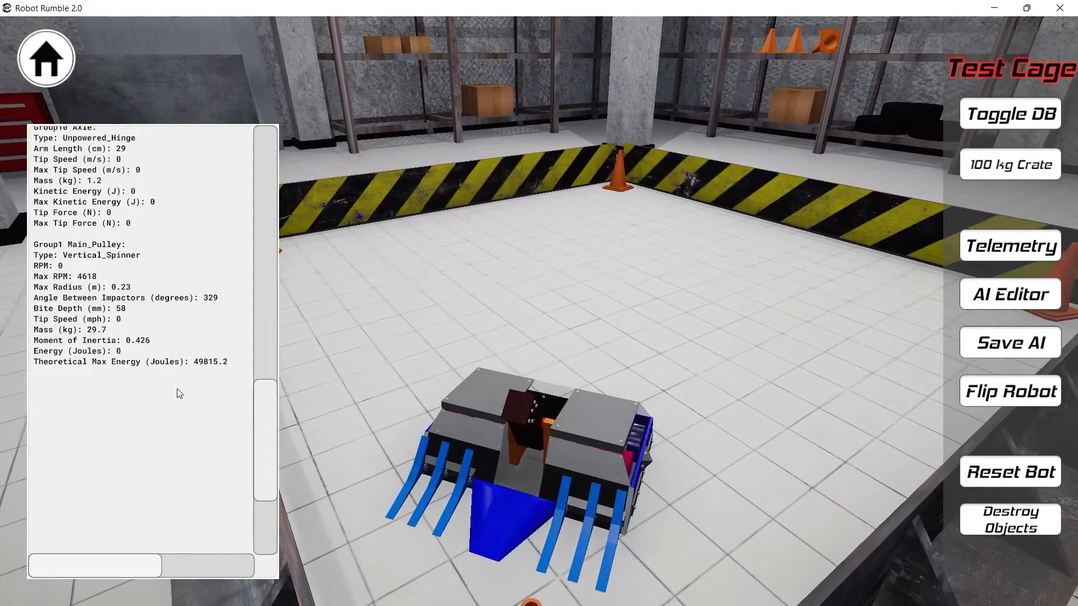
{"action": "key", "text": "d"}
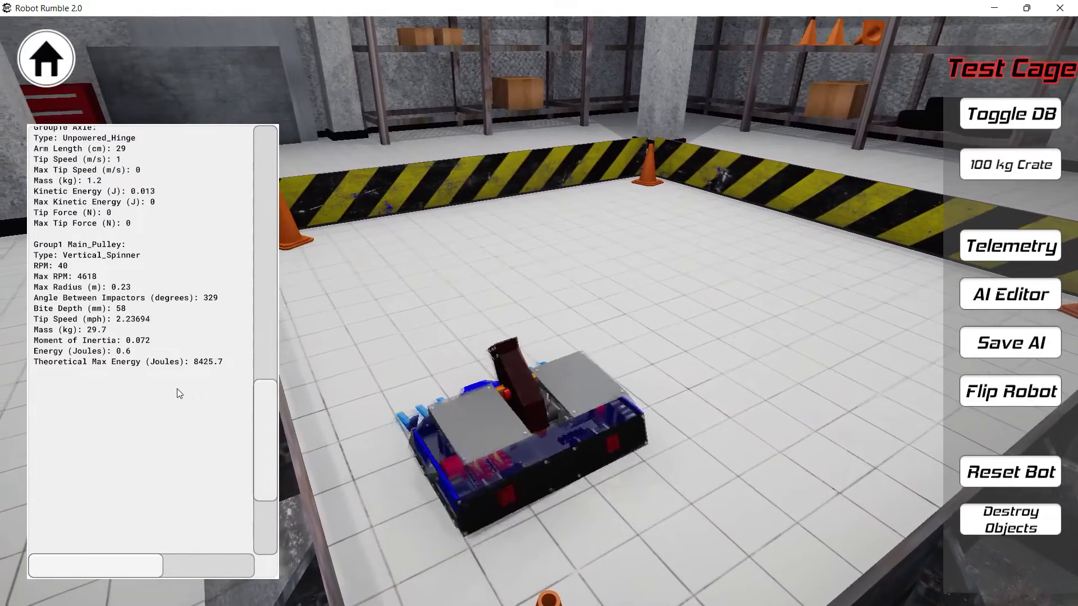
{"action": "key", "text": "d"}
{"action": "key", "text": "w"}
{"action": "key", "text": "a"}
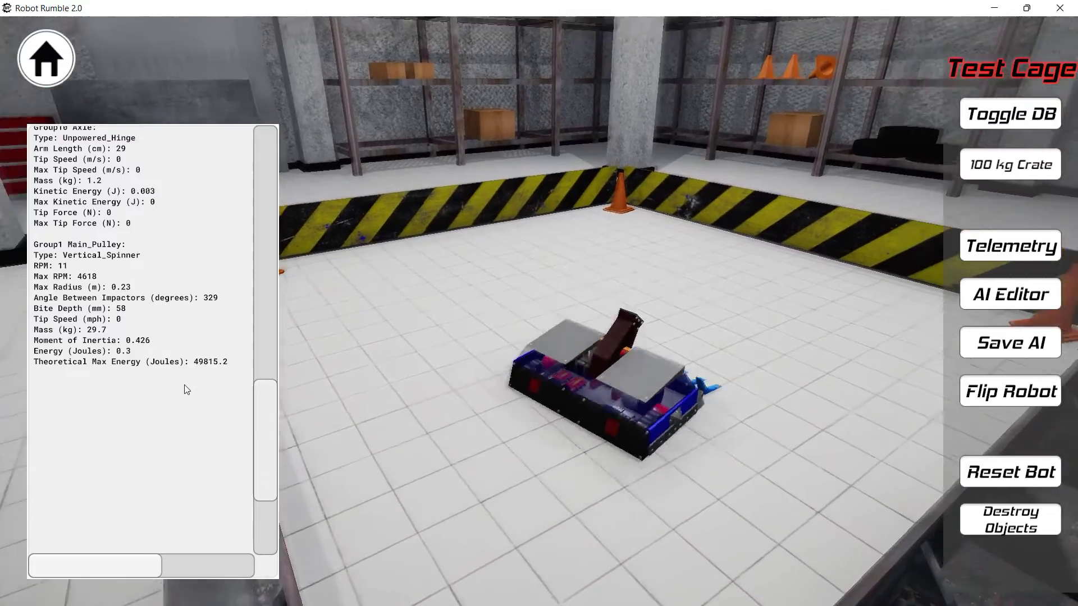
{"action": "key", "text": "a"}
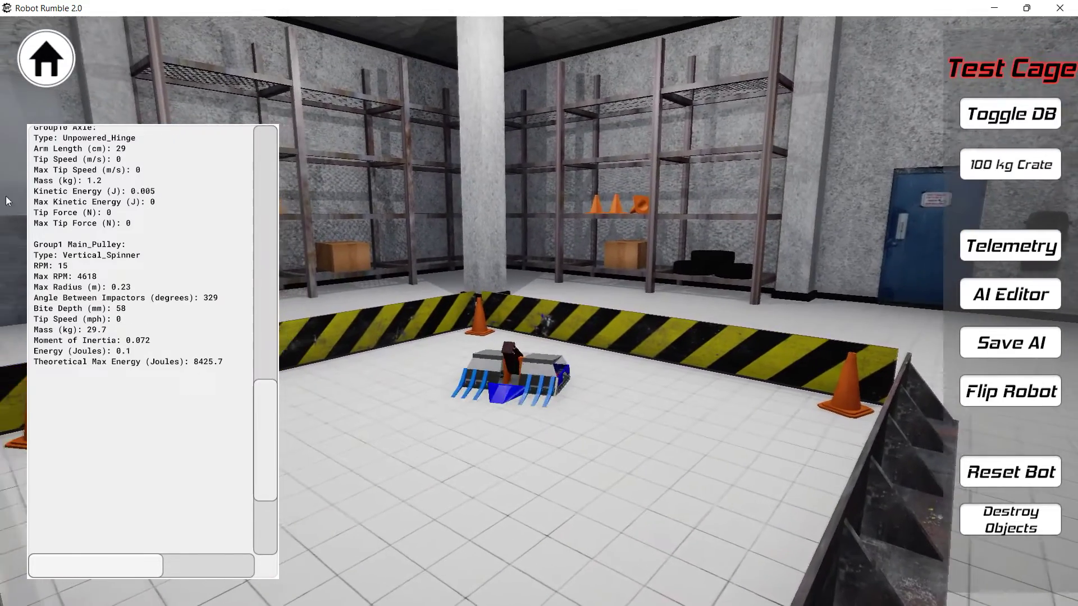
{"action": "left_click", "coordinate": [59, 56]}
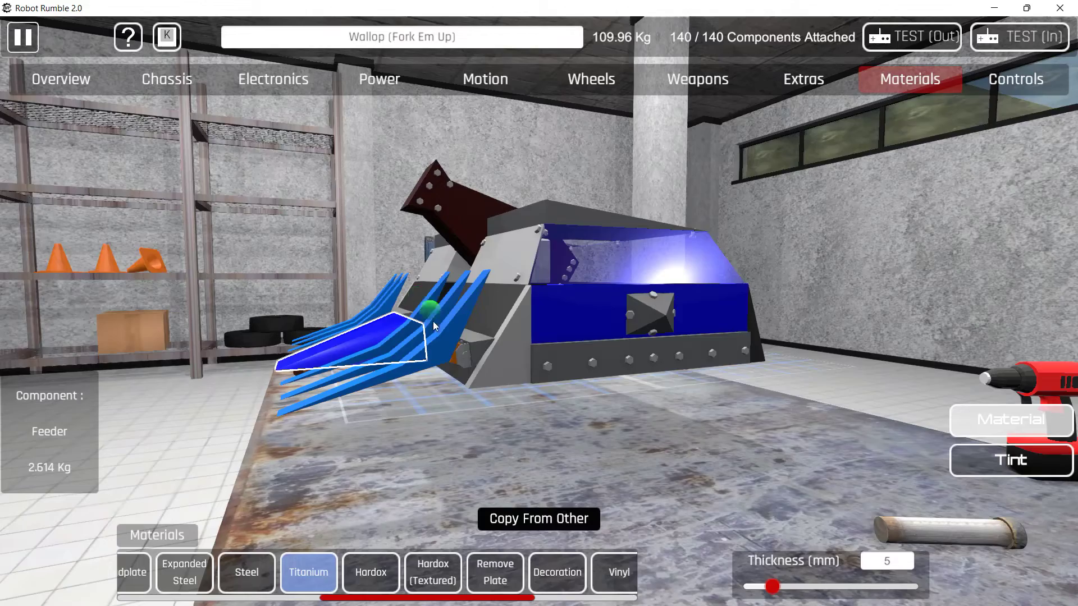
Step: Deselect the feeder and view the robot's forks and side
{"action": "left_click_drag", "start_coordinate": [433, 321], "coordinate": [457, 391]}
{"action": "left_click", "coordinate": [632, 225]}
{"action": "left_click_drag", "start_coordinate": [471, 247], "coordinate": [486, 160]}
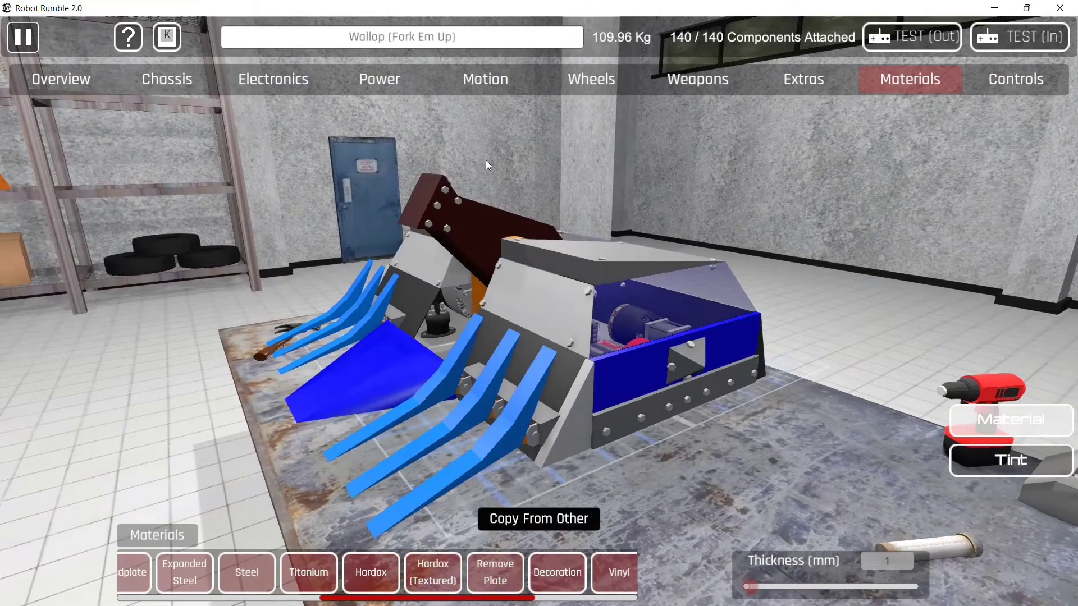